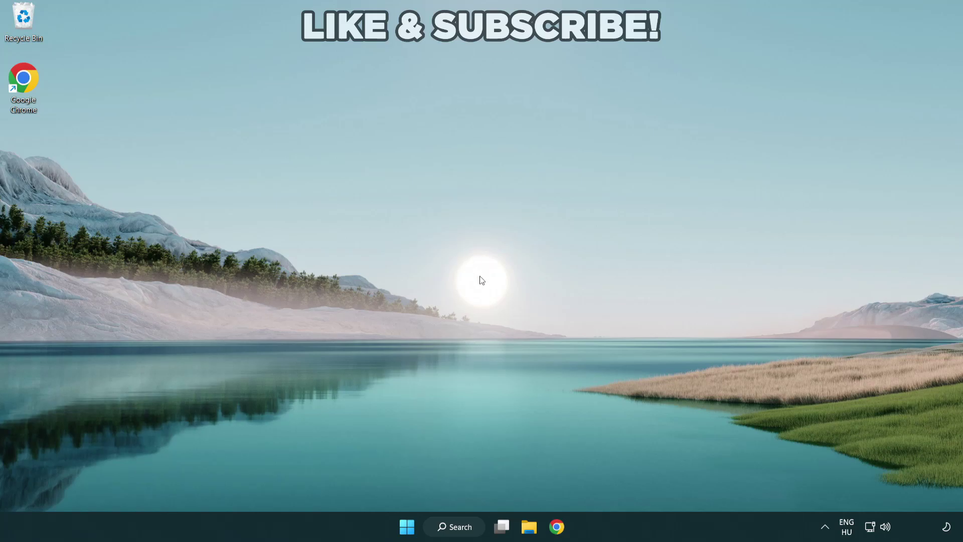
Search Windows for 'device manager'.
click(456, 528)
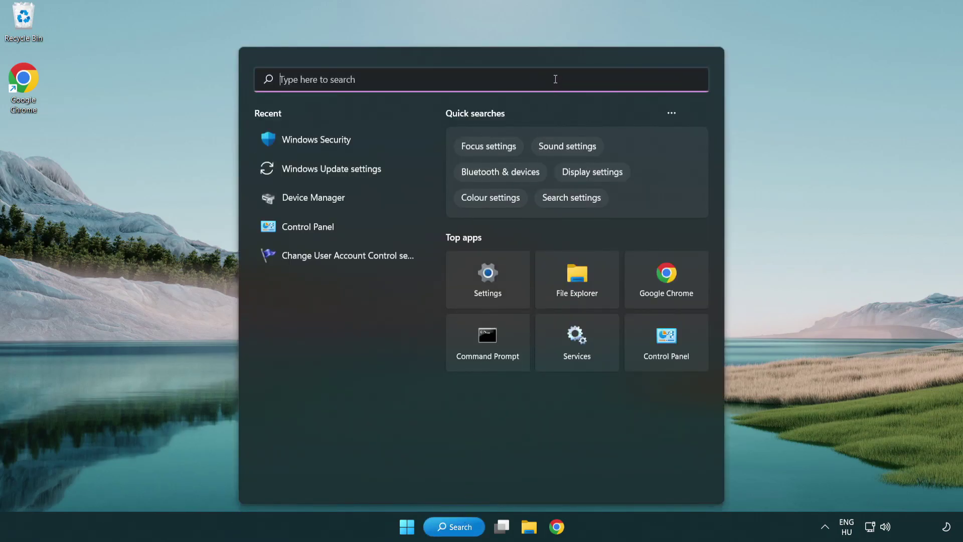
text(devic)
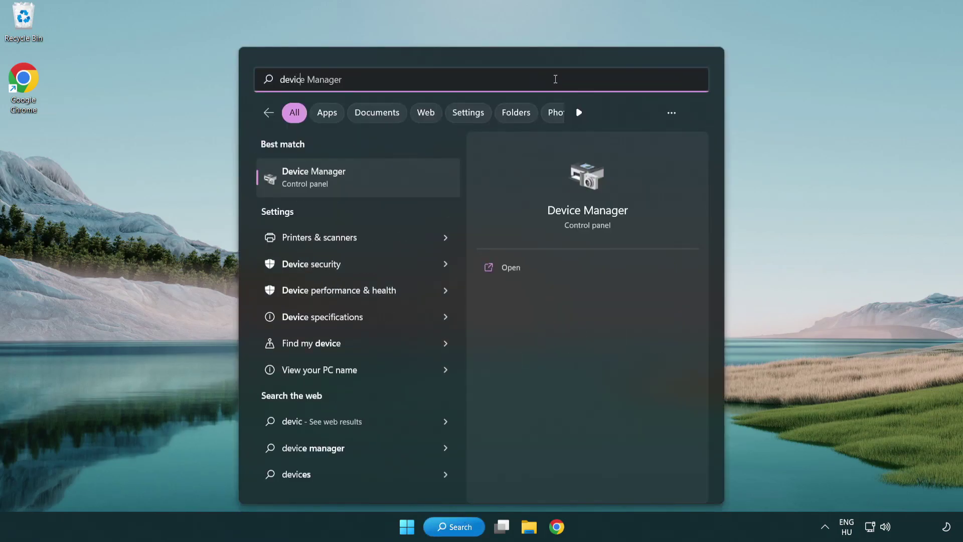
text(e manager)
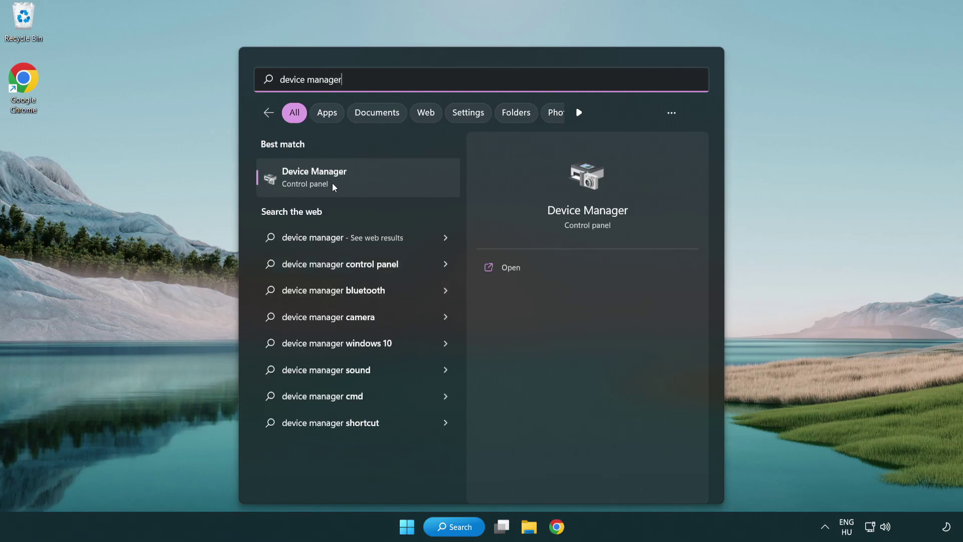
Launch Device Manager, expand Display adapters, and bring up the VMware SVGA 3D adapter's context menu.
click(385, 186)
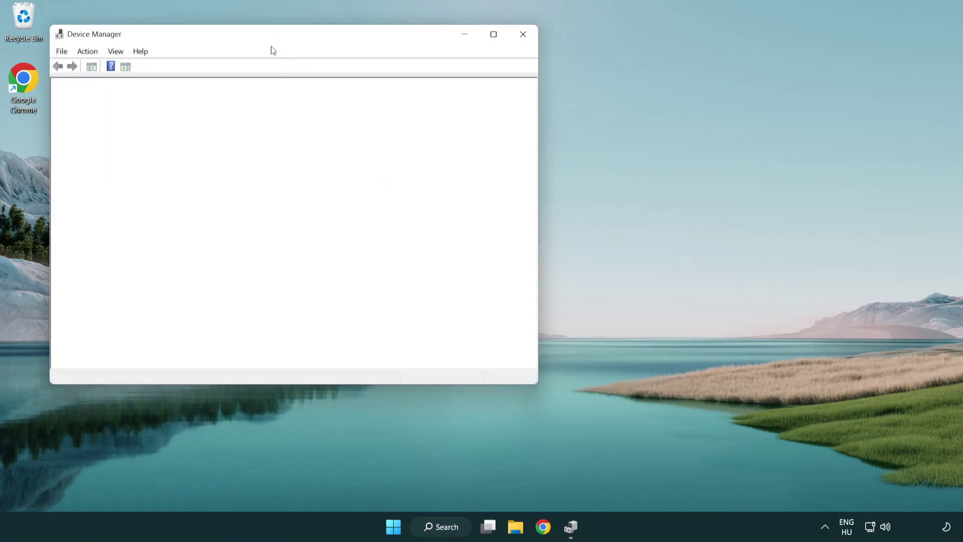
drag(263, 38, 423, 97)
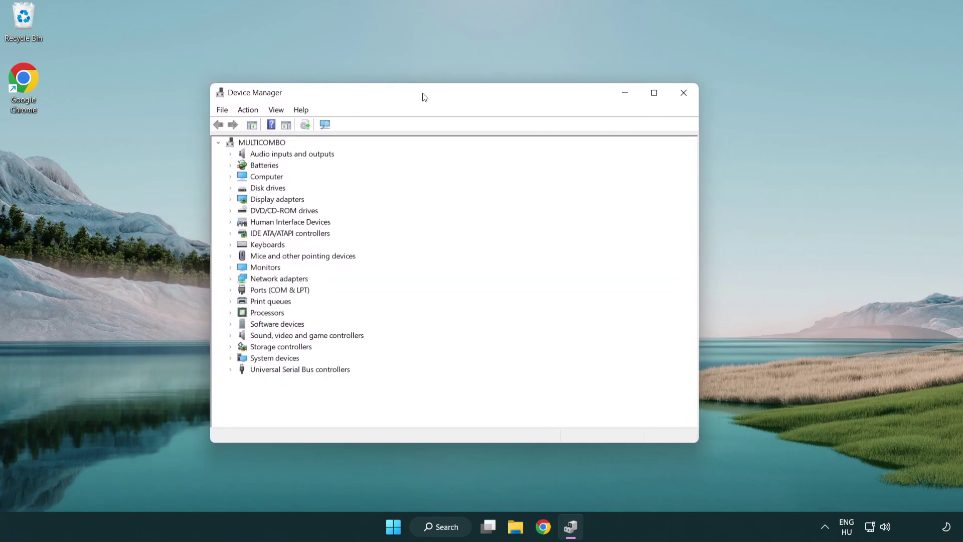
click(273, 201)
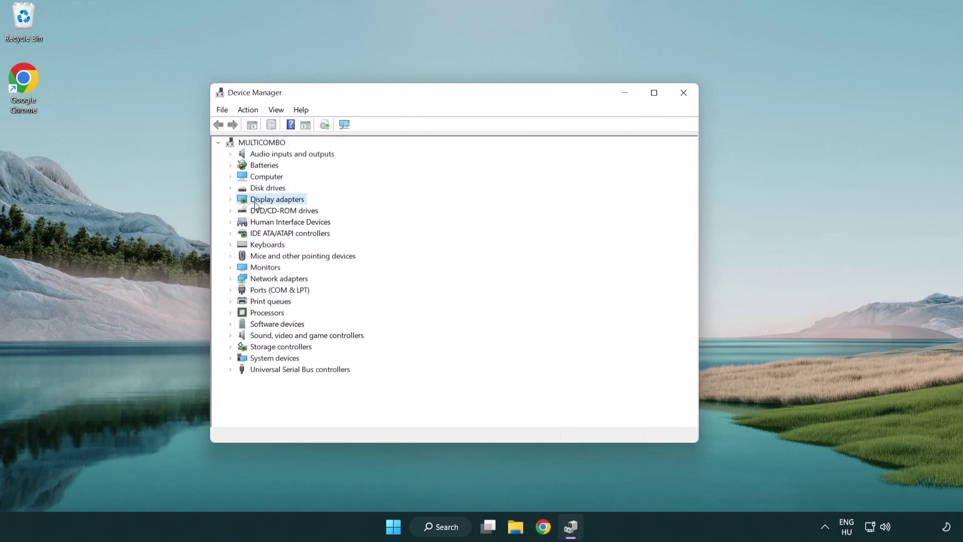
click(231, 199)
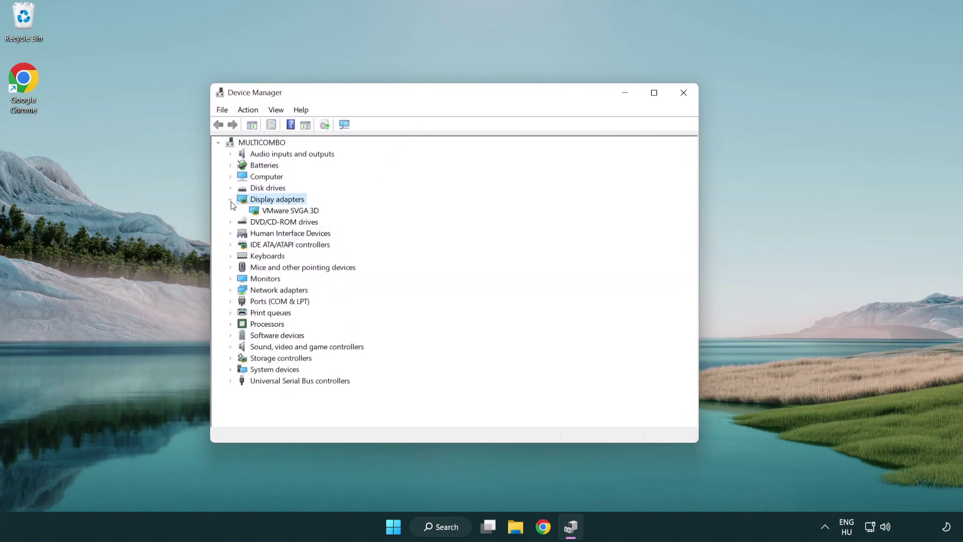
click(284, 214)
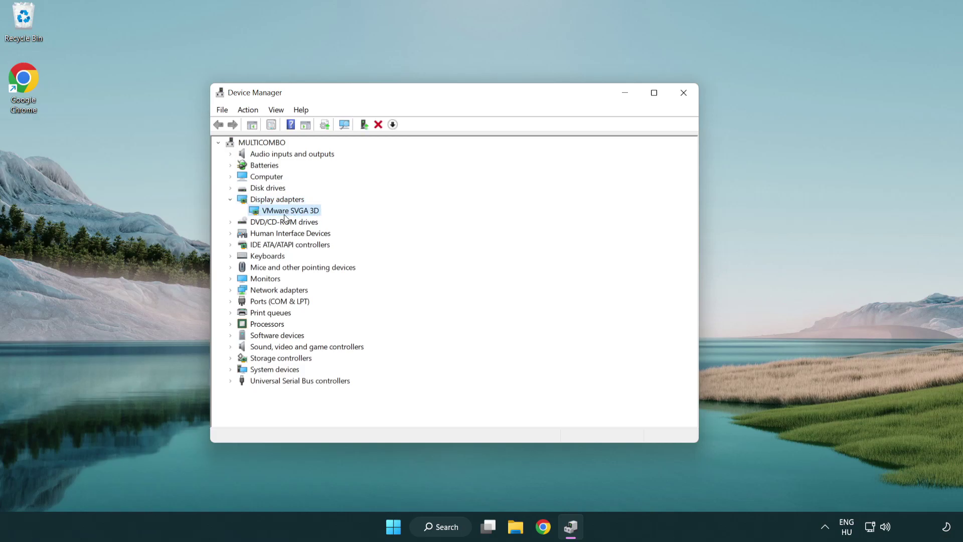
right_click(287, 215)
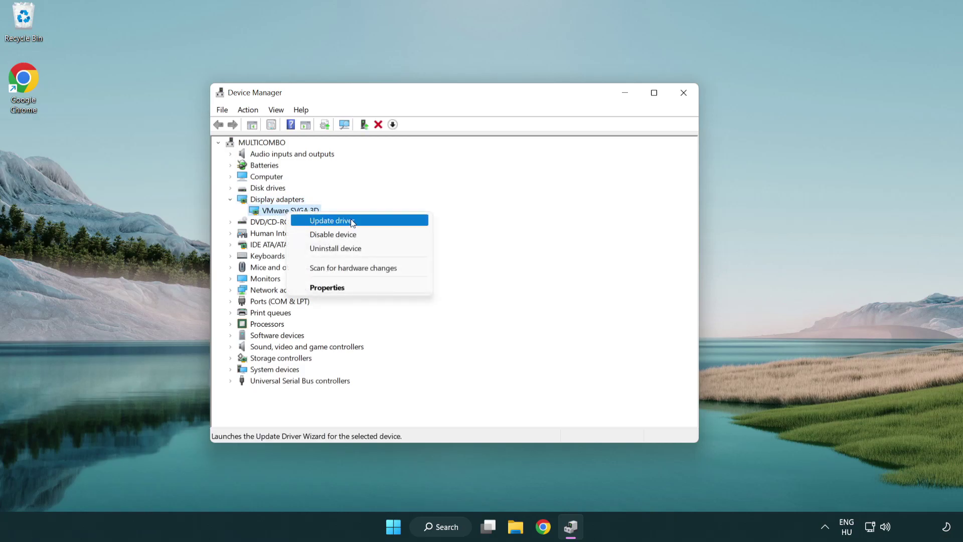
Run an automatic driver search for VMware SVGA 3D; the best driver is already installed.
click(379, 222)
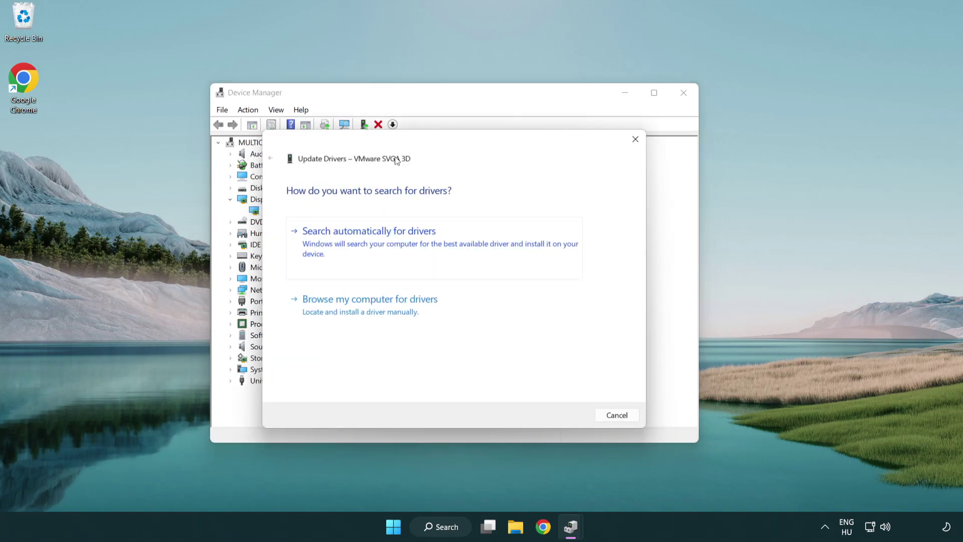
drag(406, 144, 424, 138)
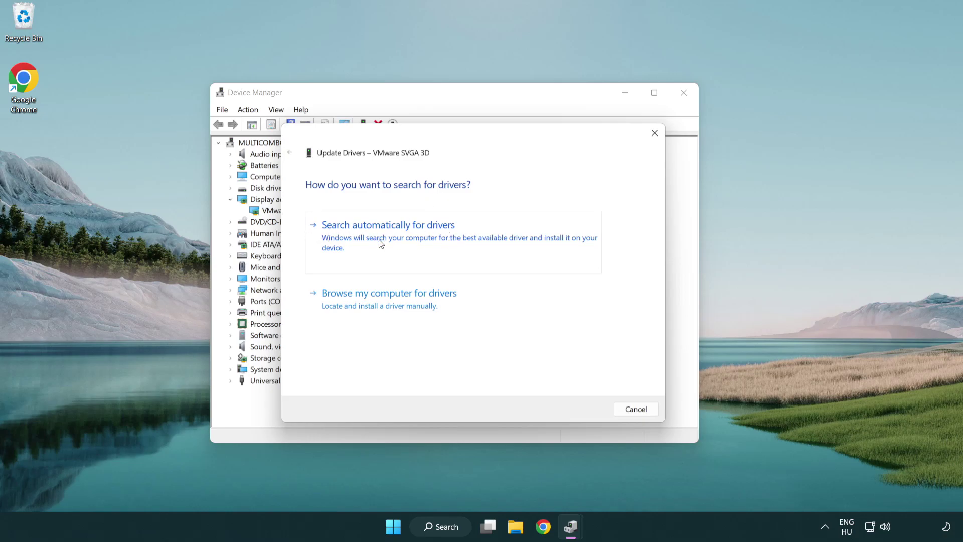
click(423, 233)
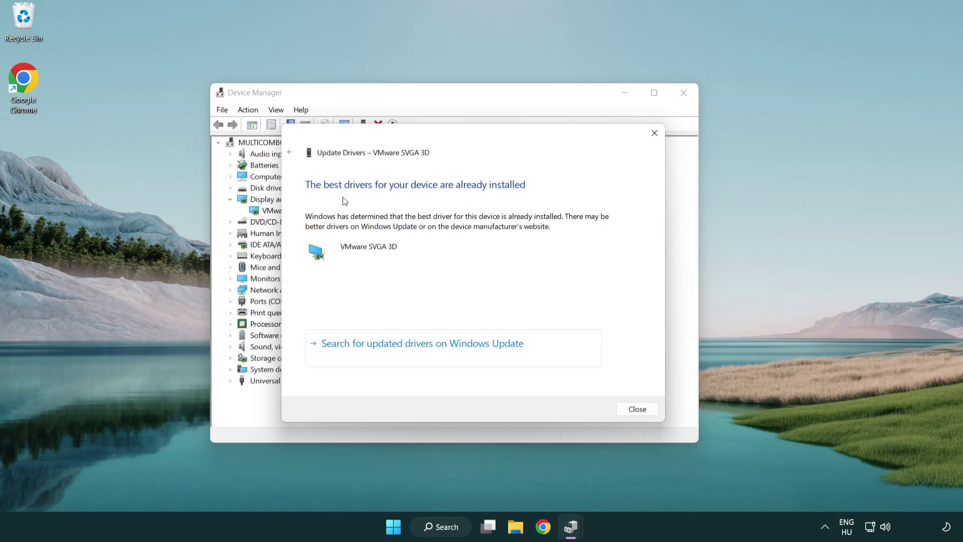
click(639, 415)
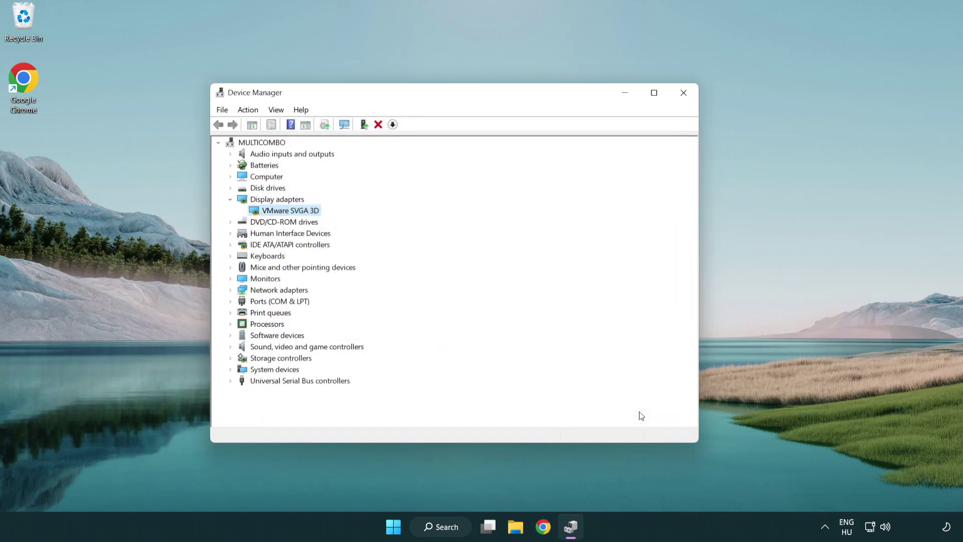
Close Device Manager and open Windows Update settings via a search for 'update'.
click(683, 94)
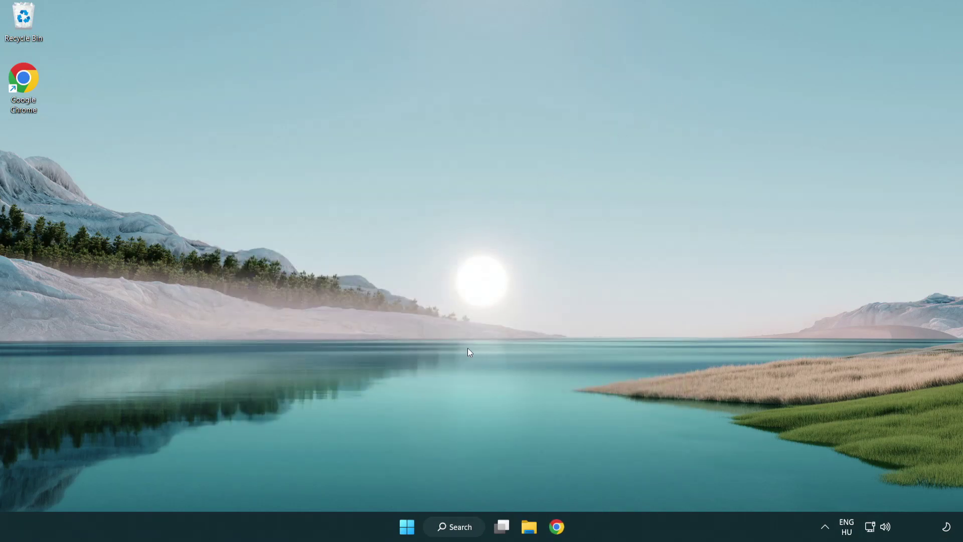
click(463, 526)
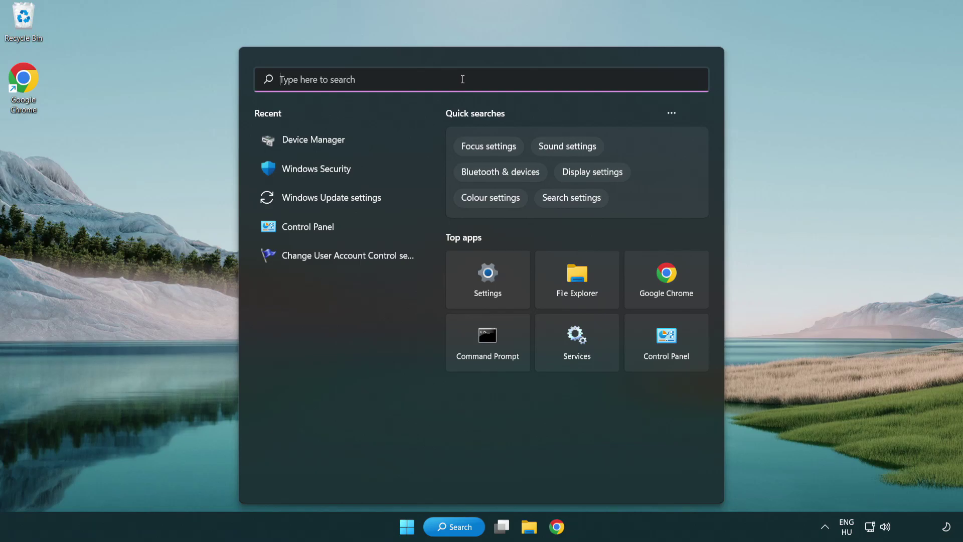
text(update)
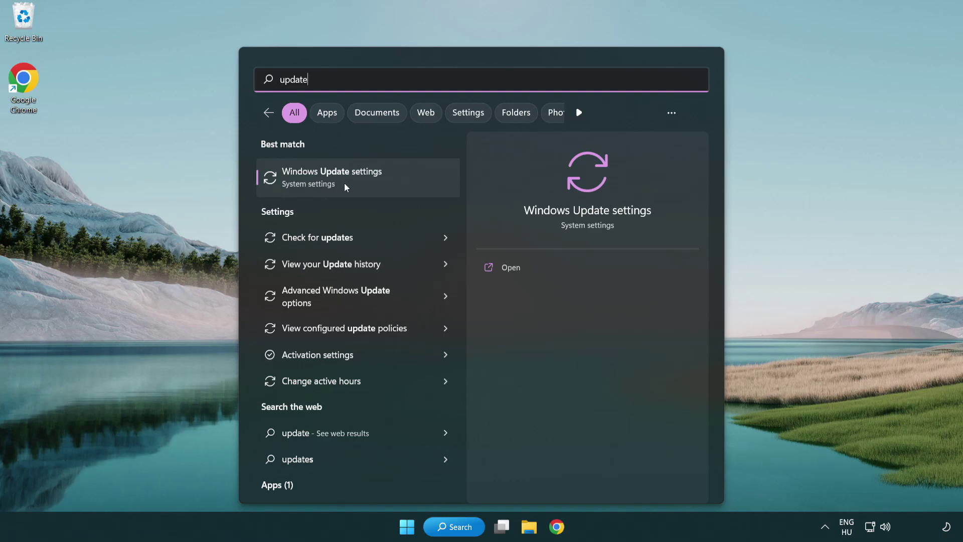
click(377, 184)
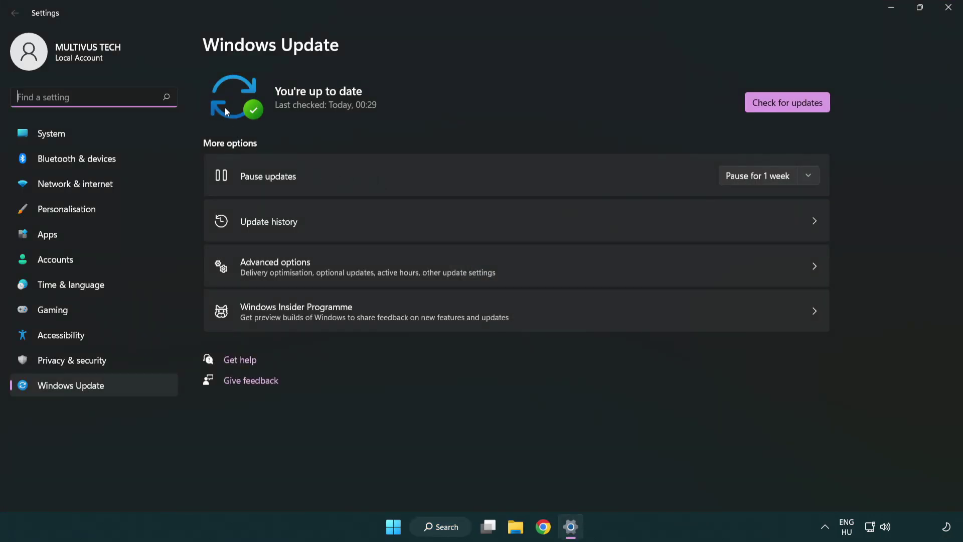
Run a Windows update check, confirm it's up to date, and close Settings.
click(807, 107)
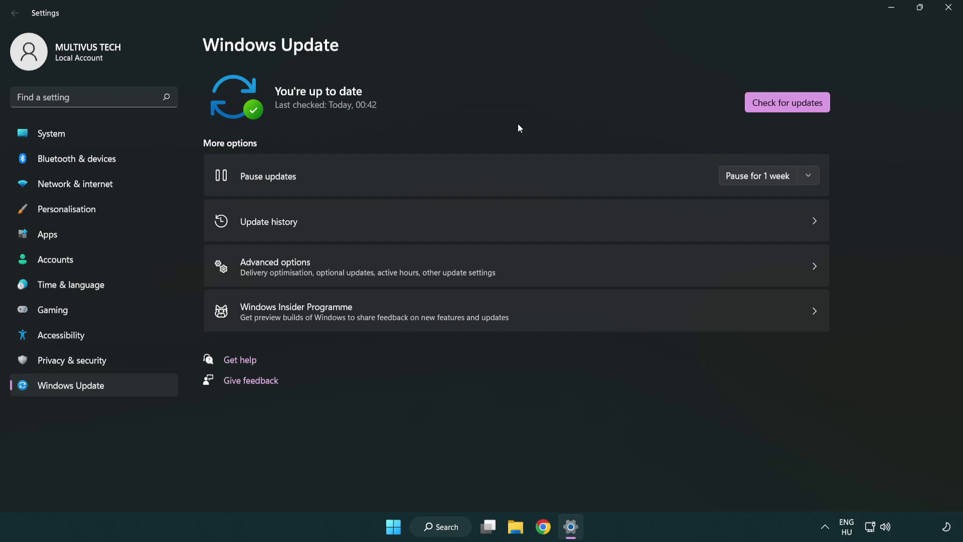
click(947, 8)
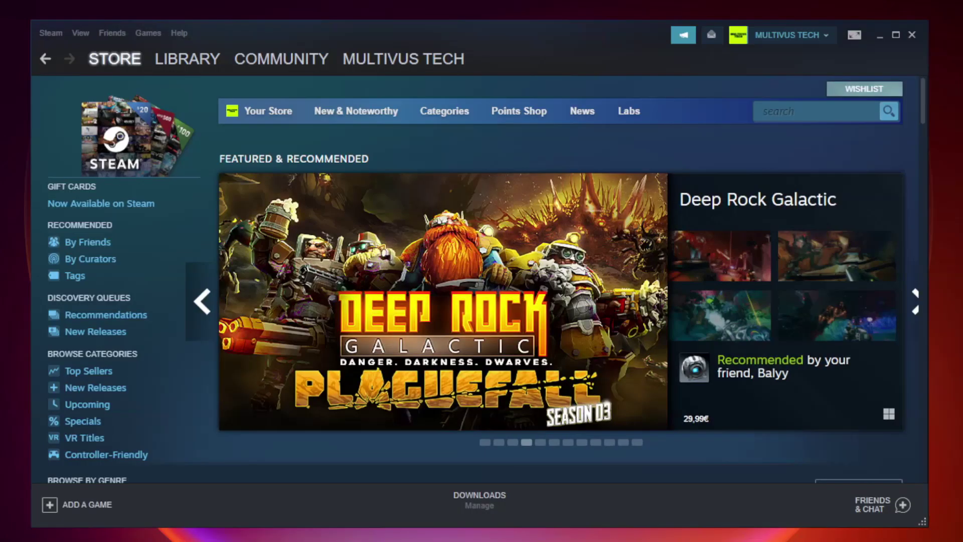
Go to the Steam Library and bring up the context menu for the crashing game under Favorites.
mouse_move(195, 62)
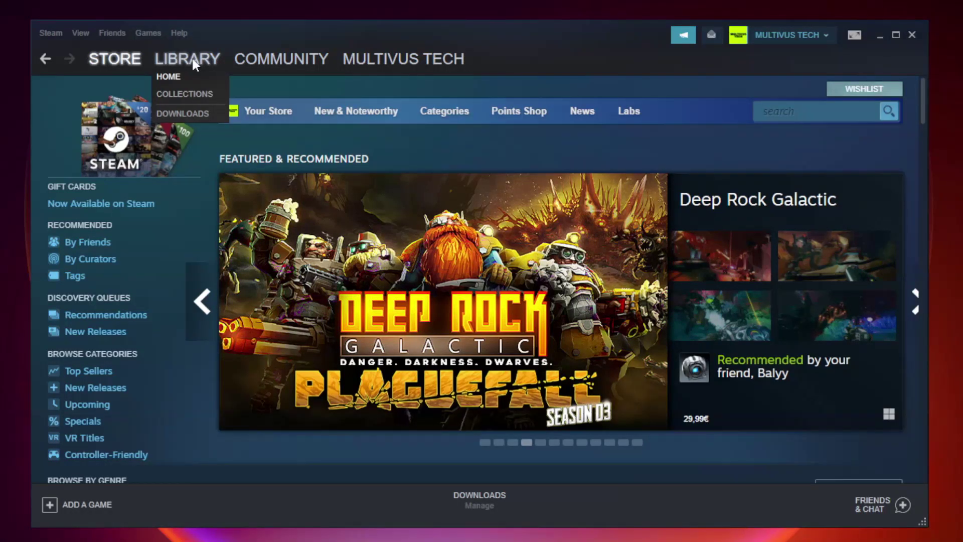
click(195, 63)
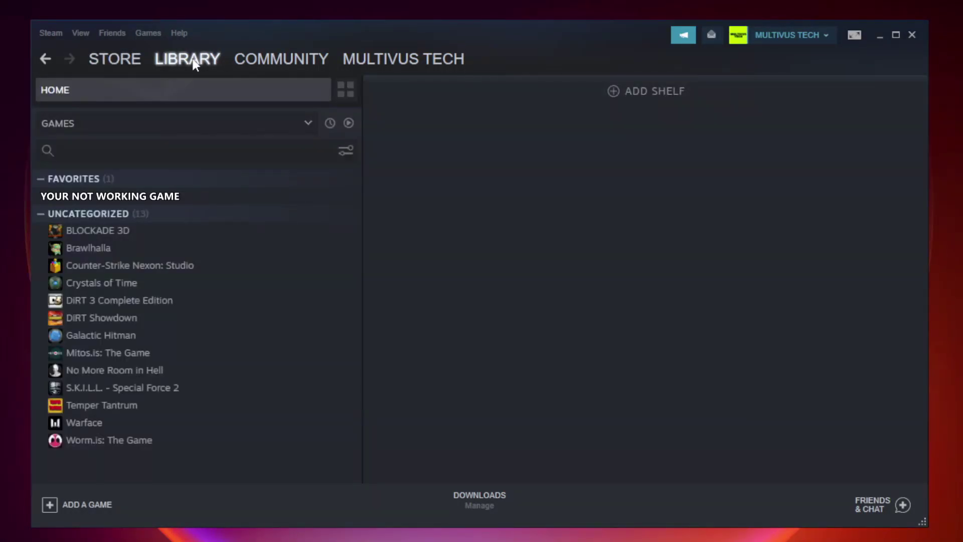
right_click(208, 199)
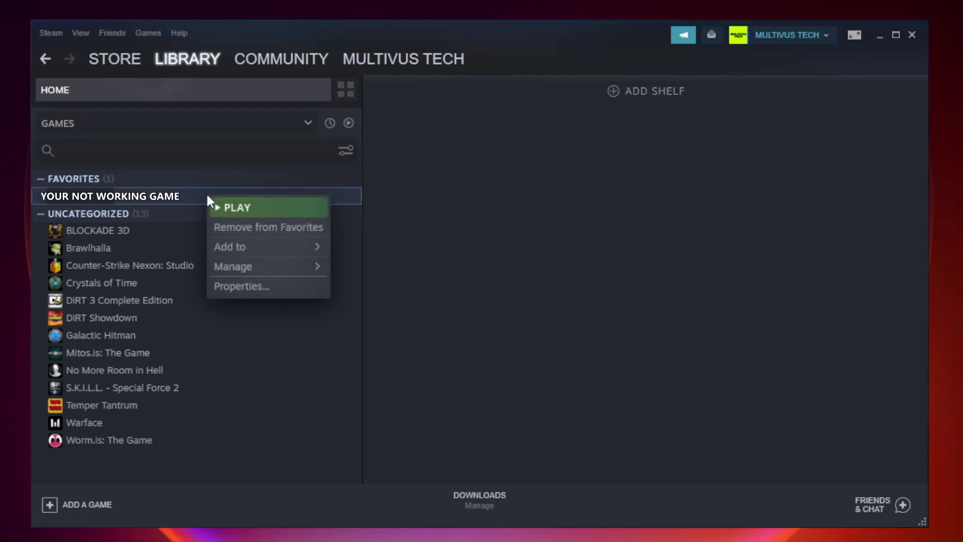
Verify Unturned's files from Properties > Local Files, validating all 9192 files.
click(265, 284)
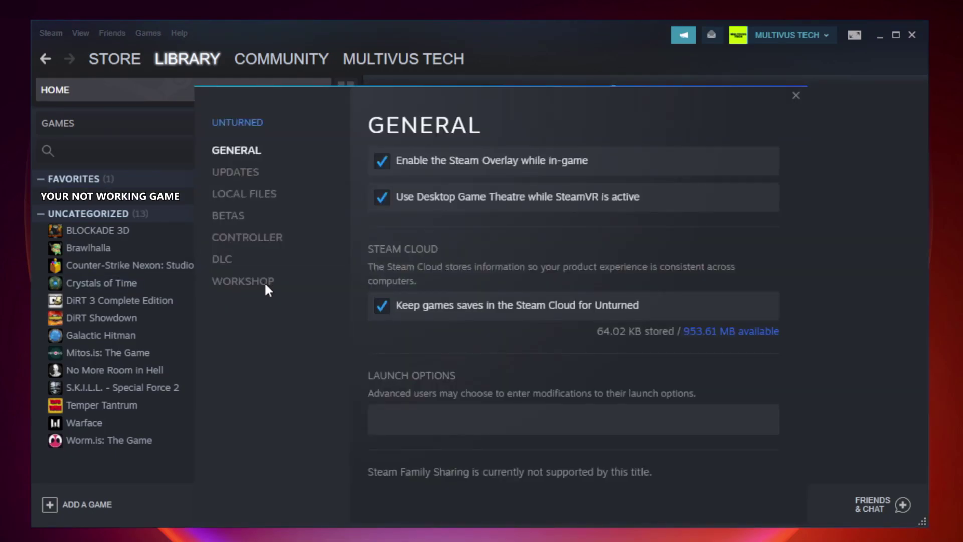
click(257, 203)
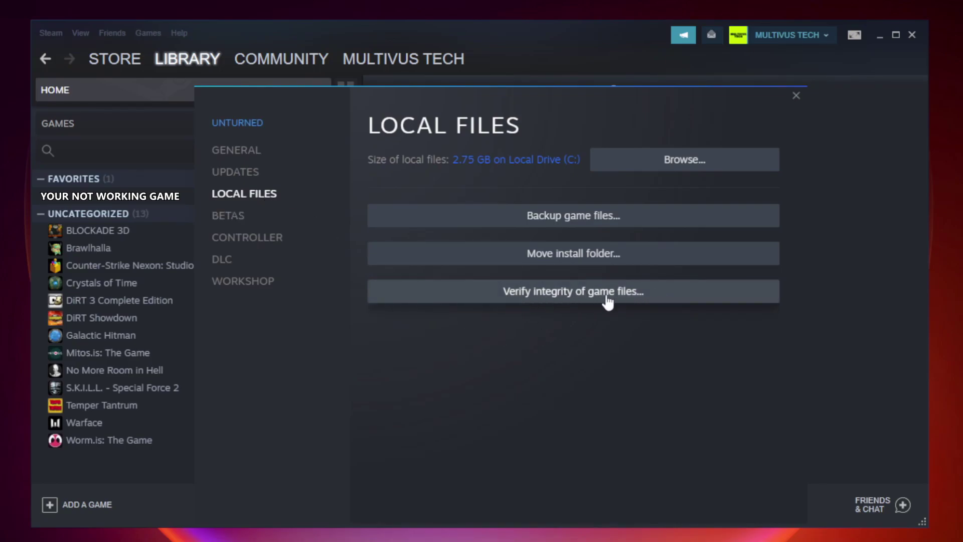
click(583, 301)
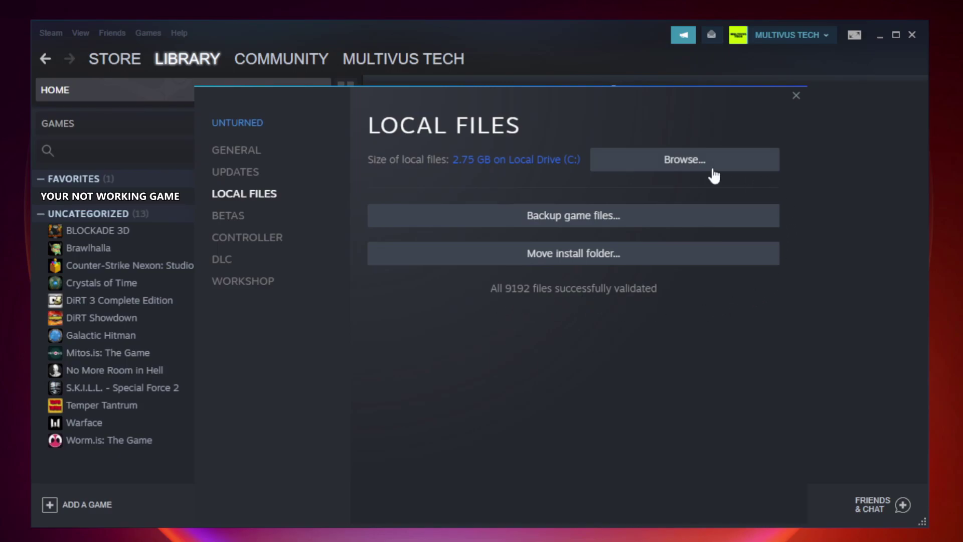
Open the game's install folder and bring up the YOUR NOT WORKING GAME shortcut's context menu.
click(687, 170)
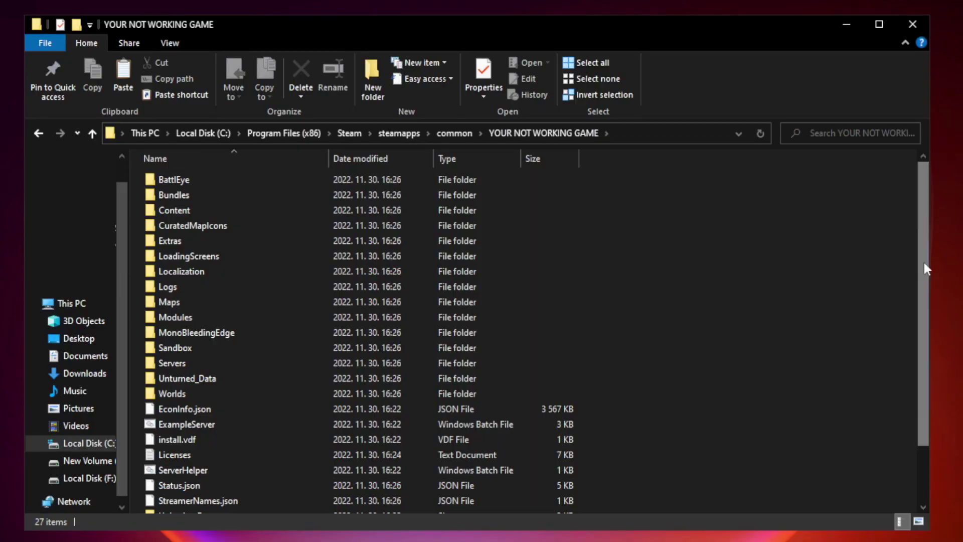
drag(924, 264, 924, 345)
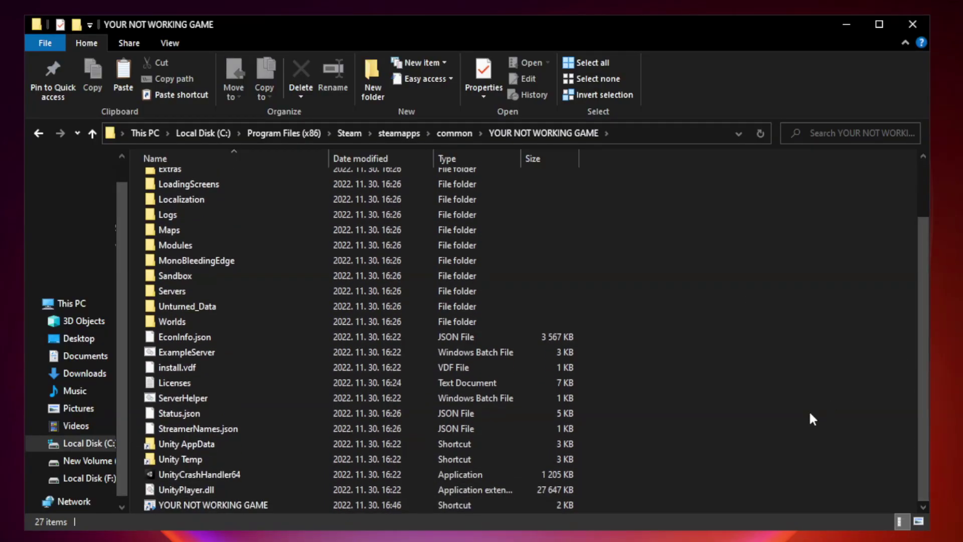
click(383, 504)
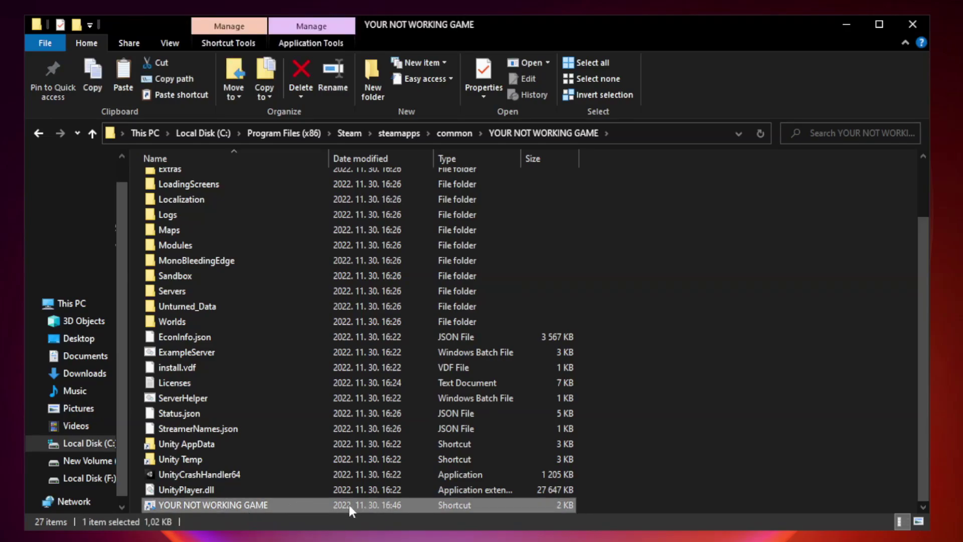
right_click(327, 504)
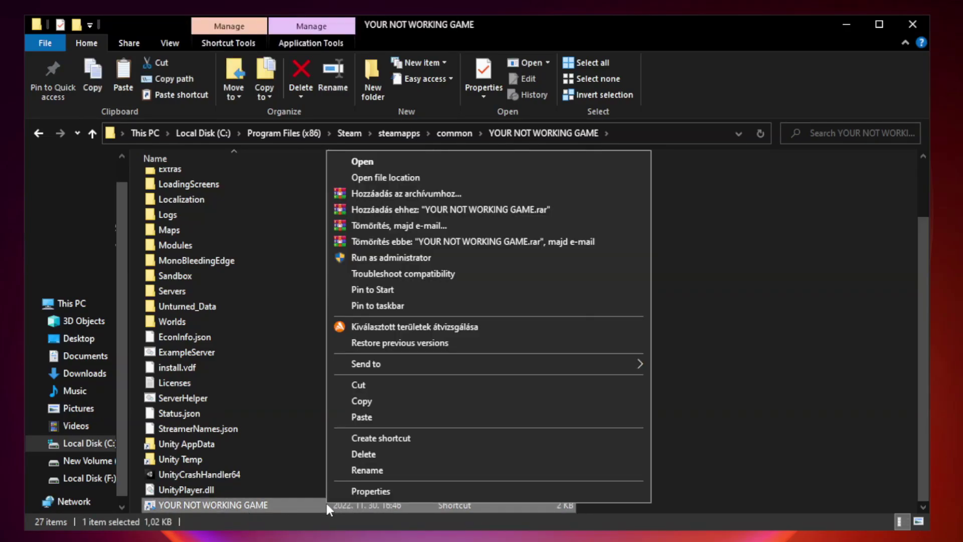
Set the shortcut to Windows 8 compatibility mode, fullscreen optimizations disabled, run as administrator, and apply.
click(485, 491)
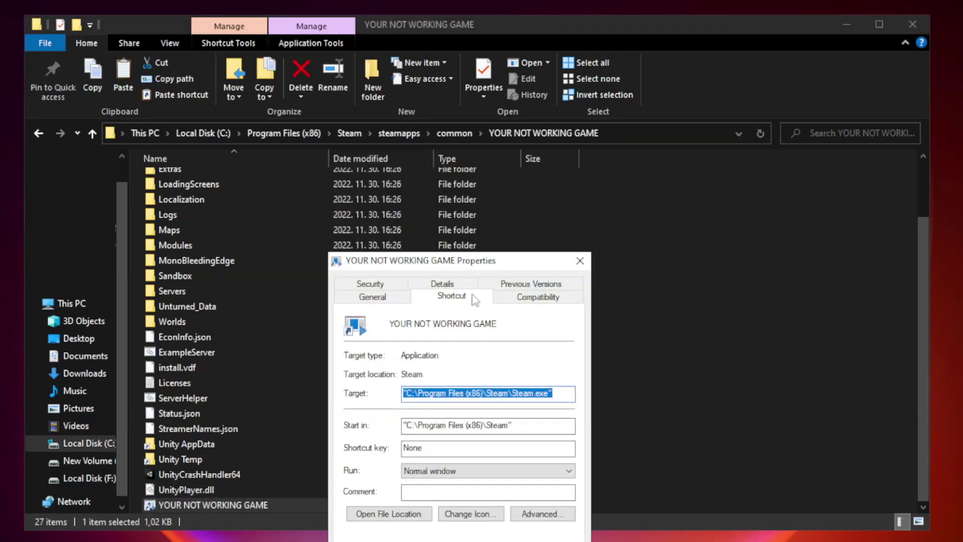
drag(478, 266, 478, 110)
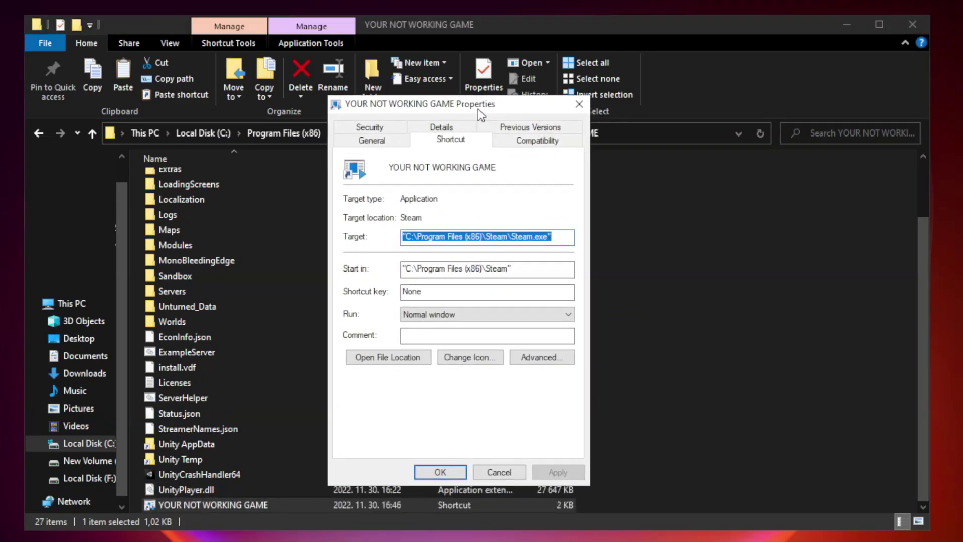
click(535, 144)
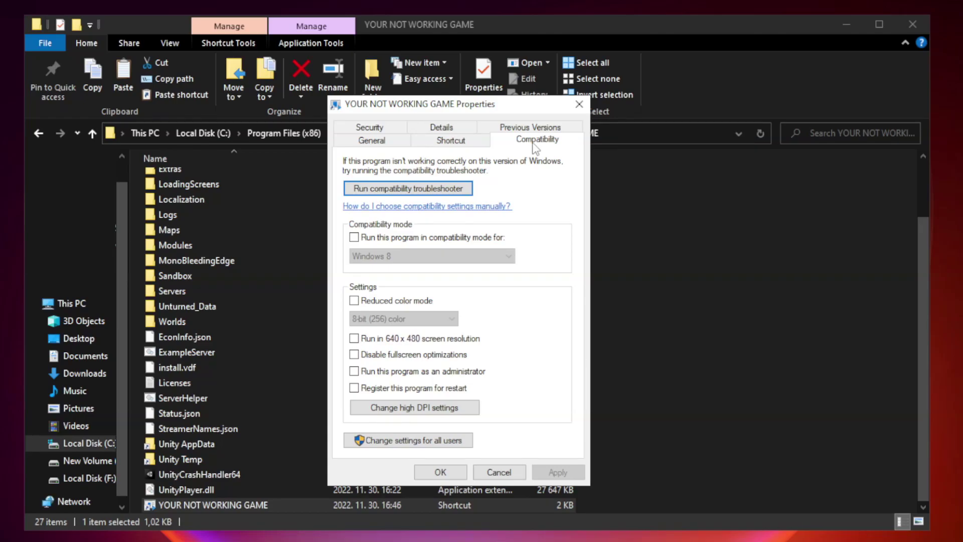
click(384, 239)
click(426, 256)
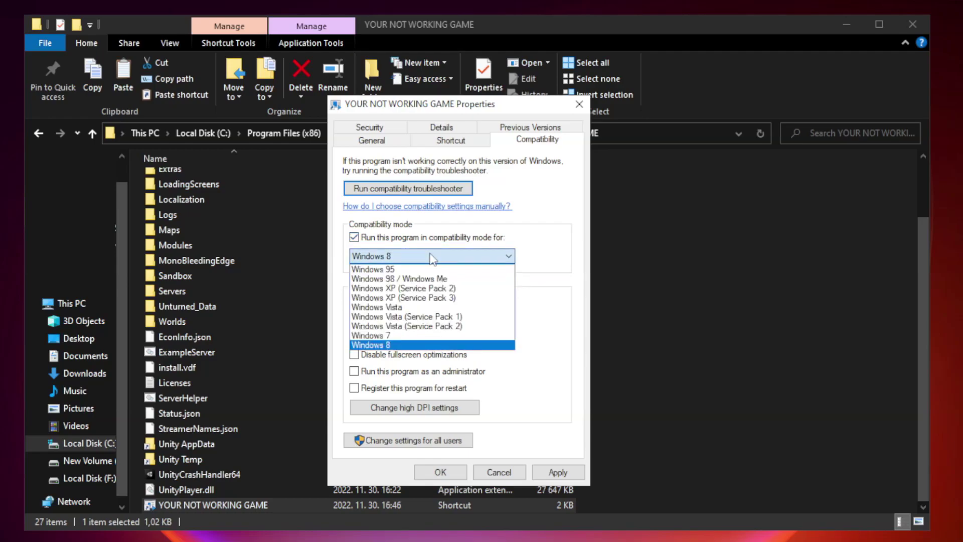
click(408, 346)
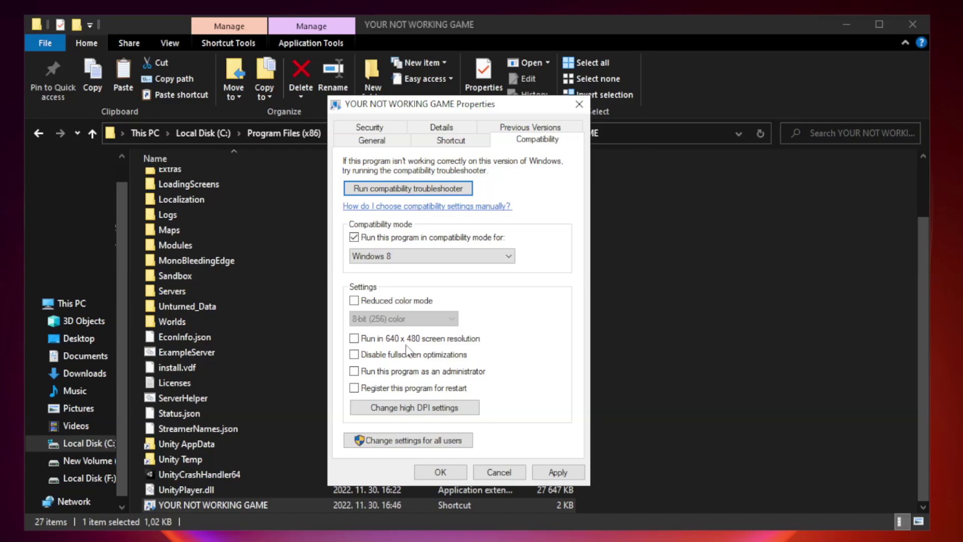
click(377, 357)
click(378, 374)
click(557, 473)
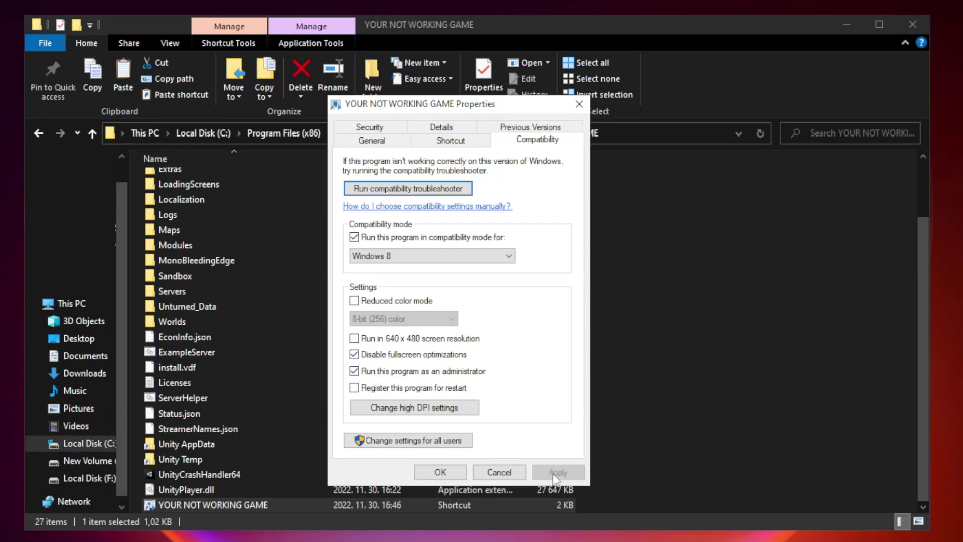
click(440, 473)
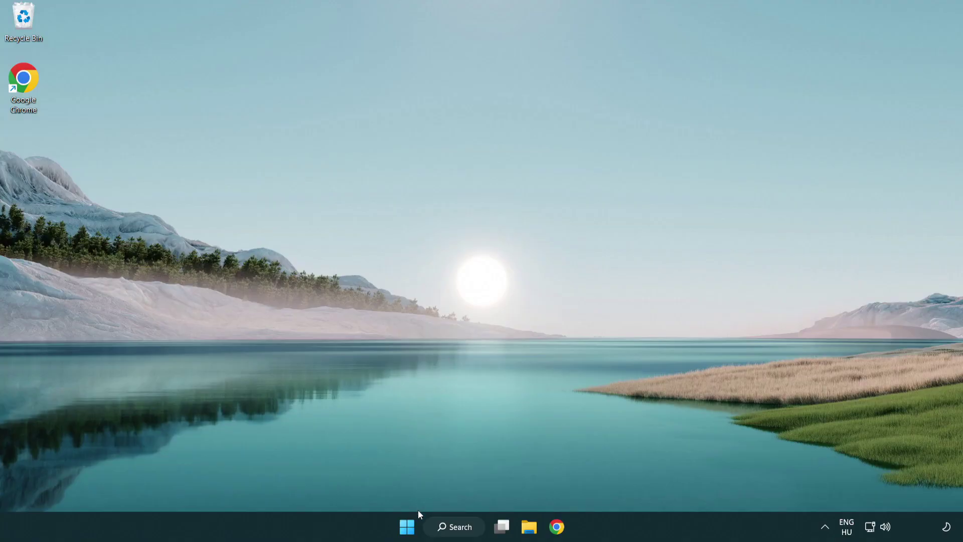
Launch Task Manager from the Start menu's context menu and show the Startup apps list.
right_click(407, 530)
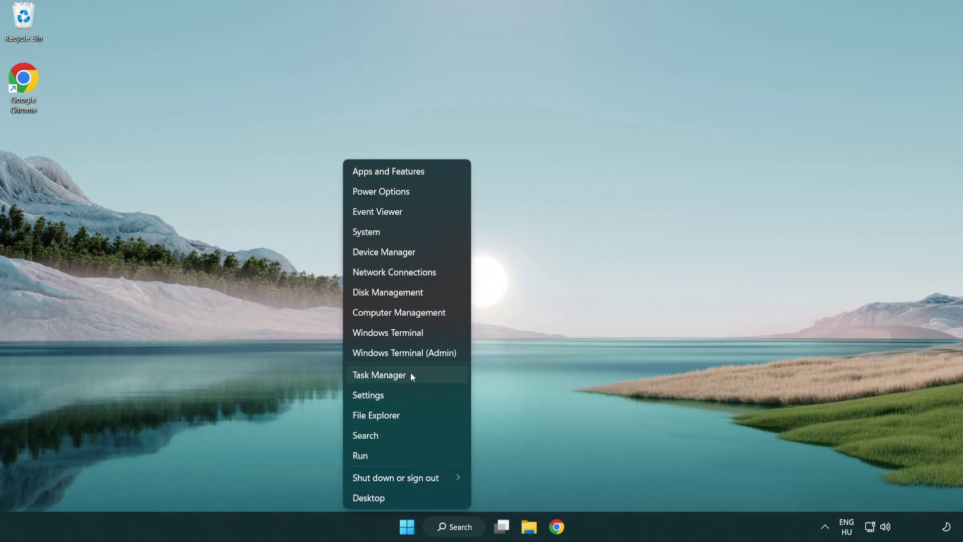
click(425, 376)
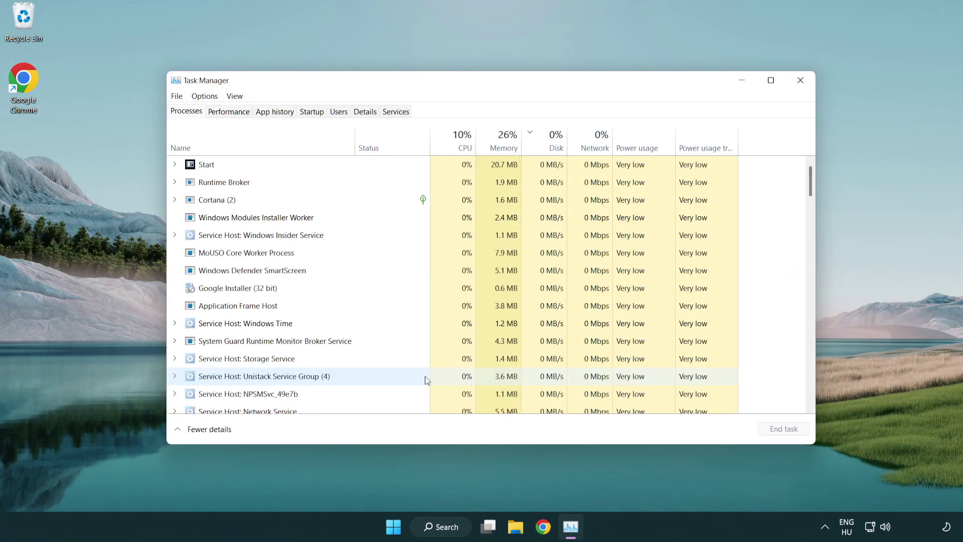
click(314, 113)
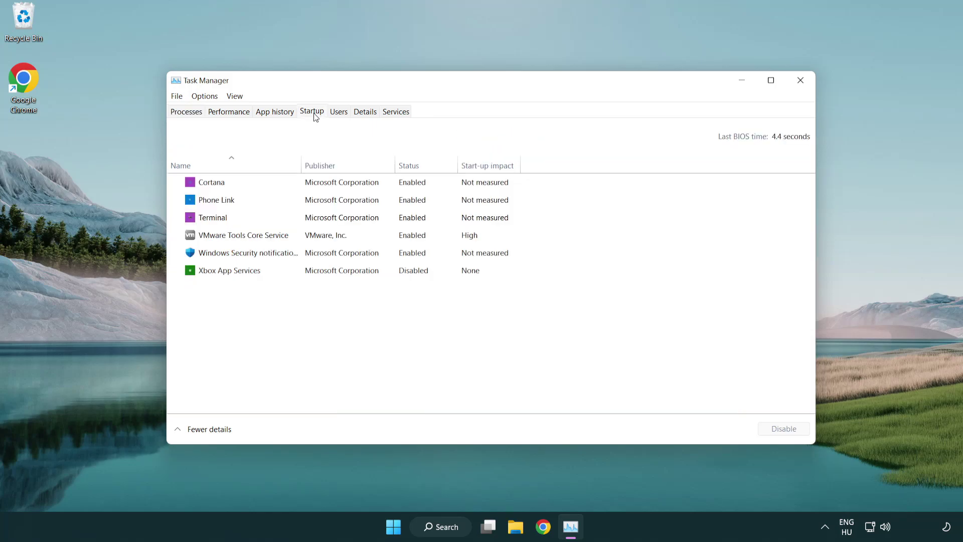
Disable Terminal, Phone Link, Cortana and Windows Security notification from running at startup.
click(311, 217)
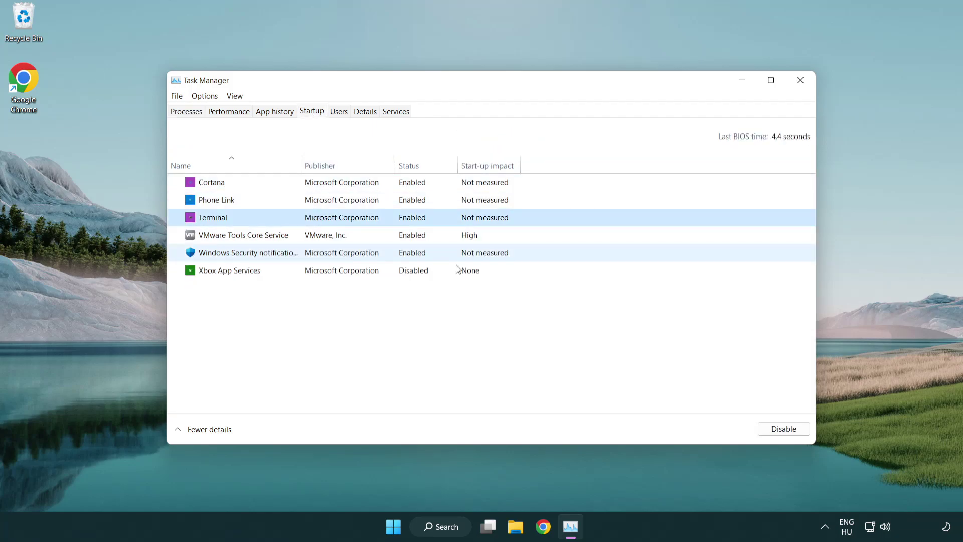
click(767, 429)
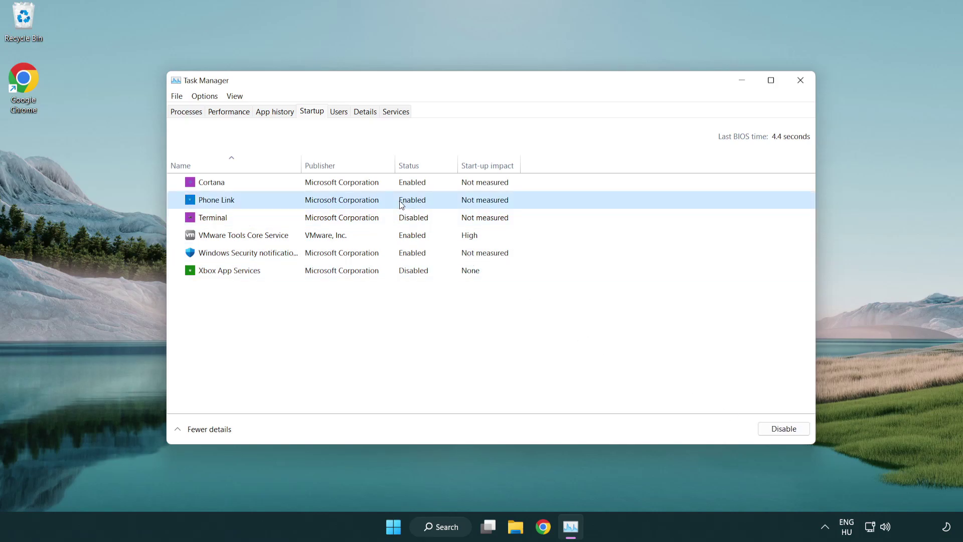
click(782, 429)
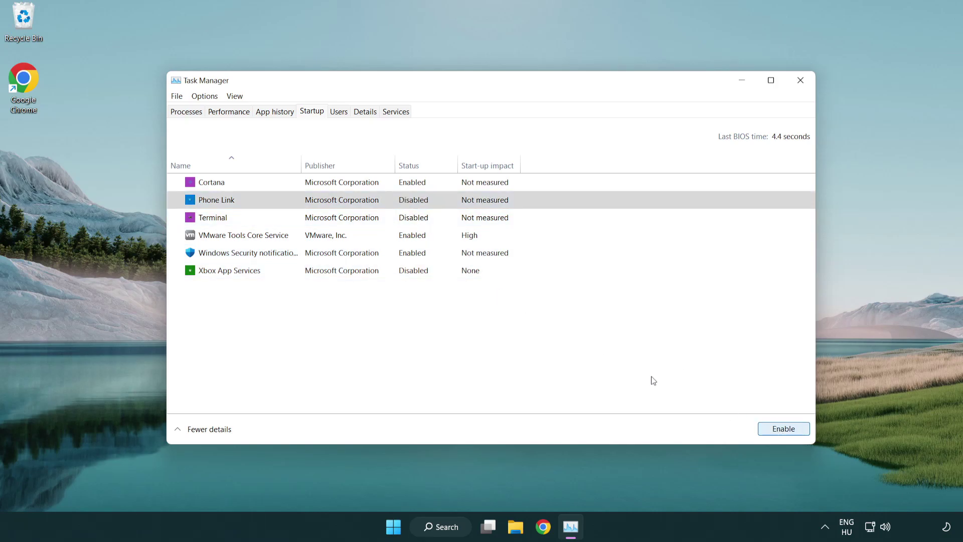
click(344, 187)
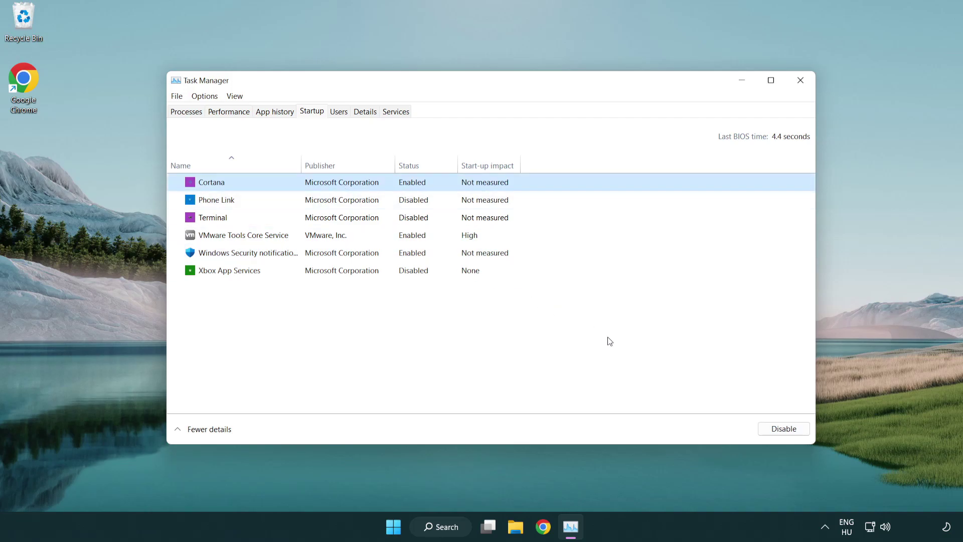
click(782, 429)
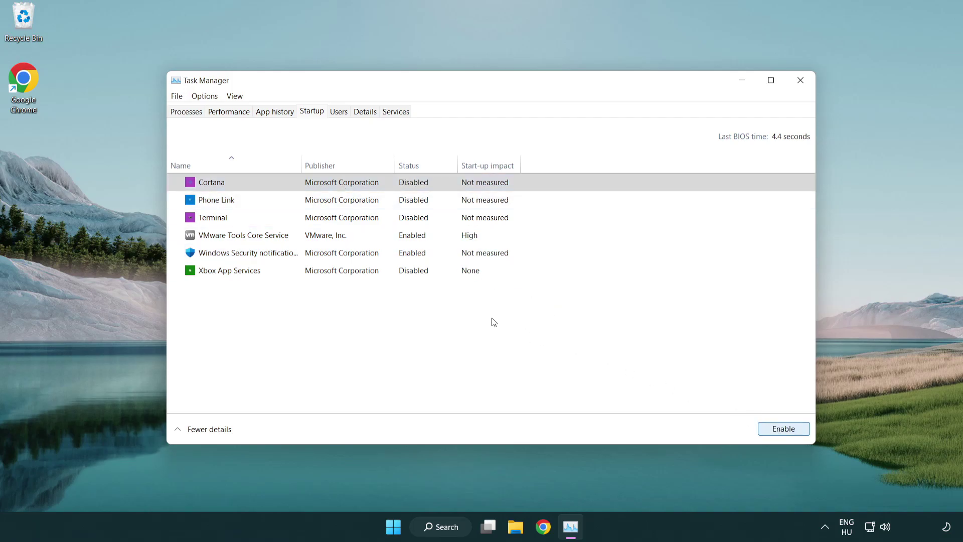
click(458, 254)
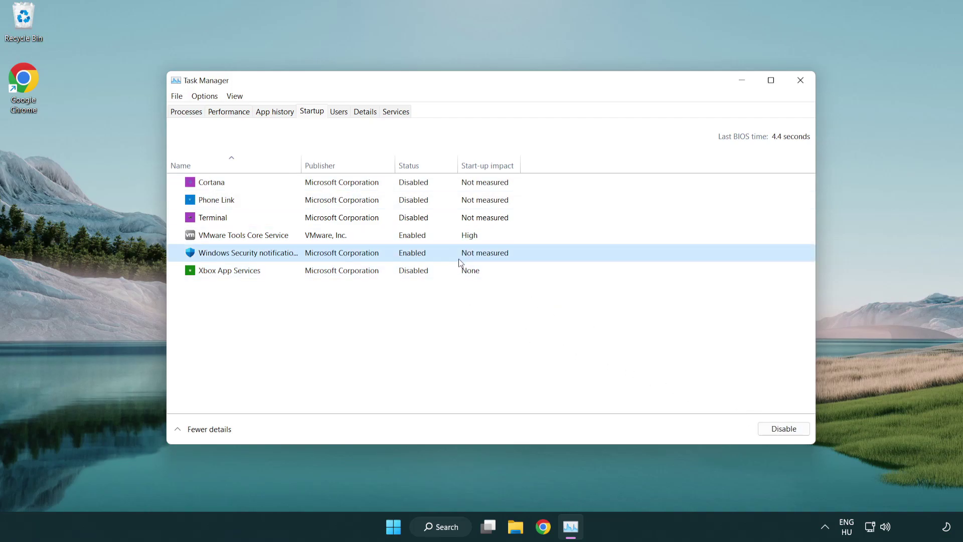
click(780, 431)
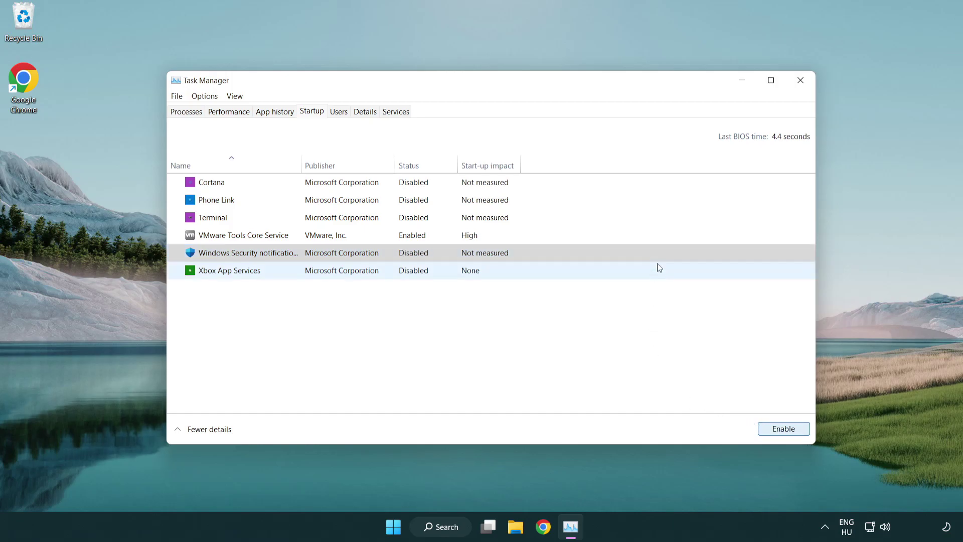
Close Task Manager and download dxwebsetup.exe from the DirectX End-User Runtime download page.
click(801, 82)
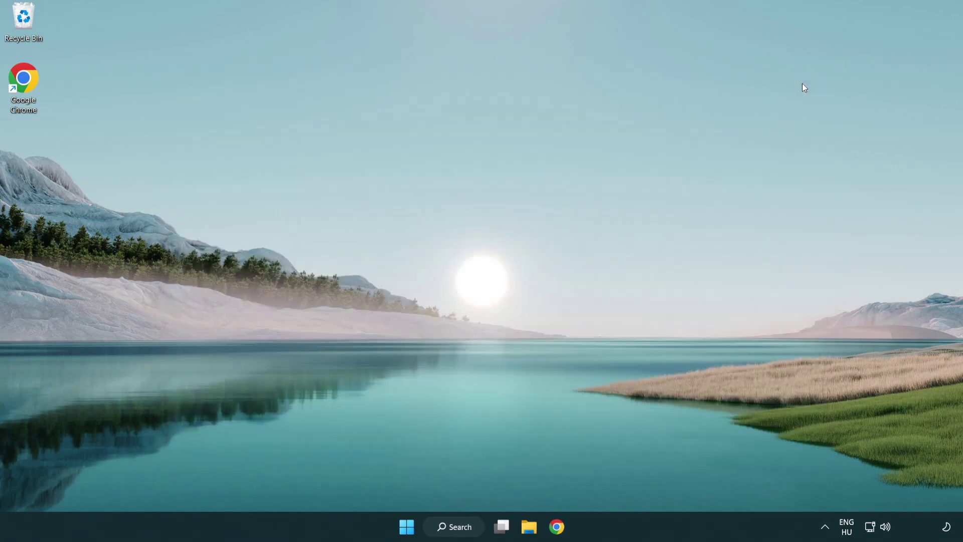
click(561, 536)
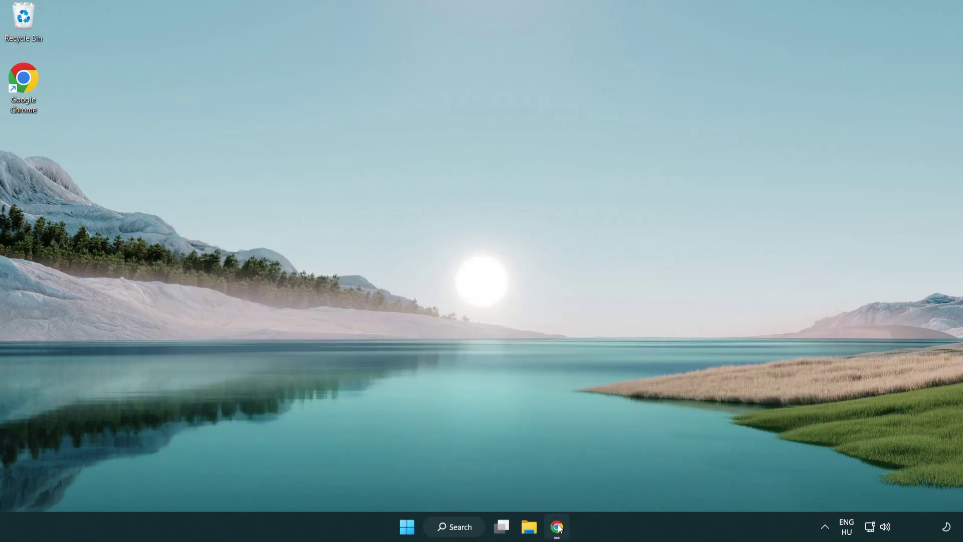
scroll(399, 422, up, 2)
scroll(399, 423, up, 1)
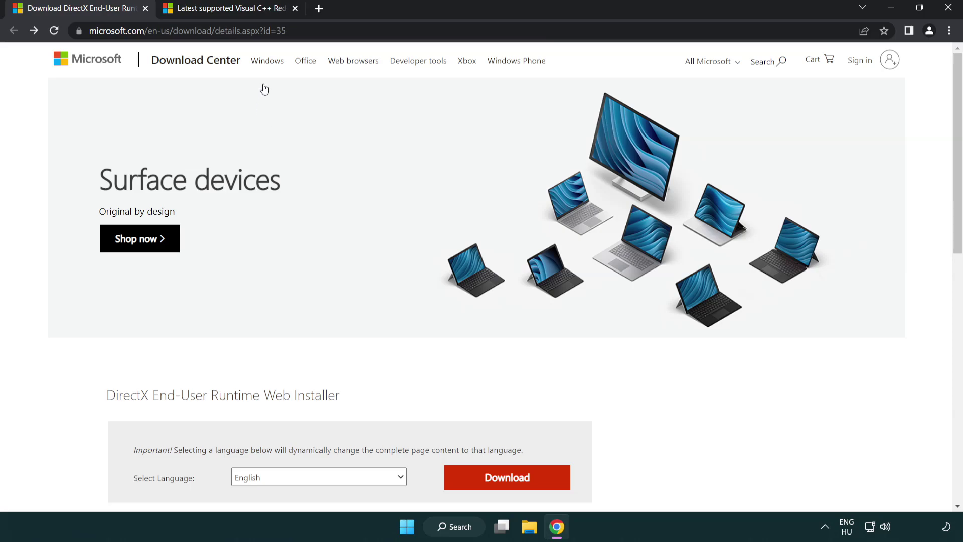
click(416, 30)
click(416, 33)
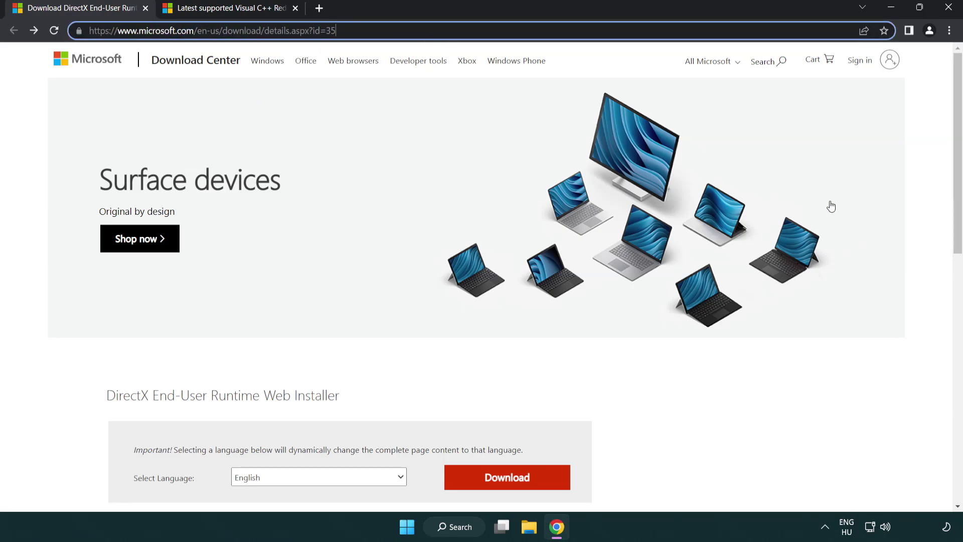
click(923, 220)
drag(956, 218, 954, 281)
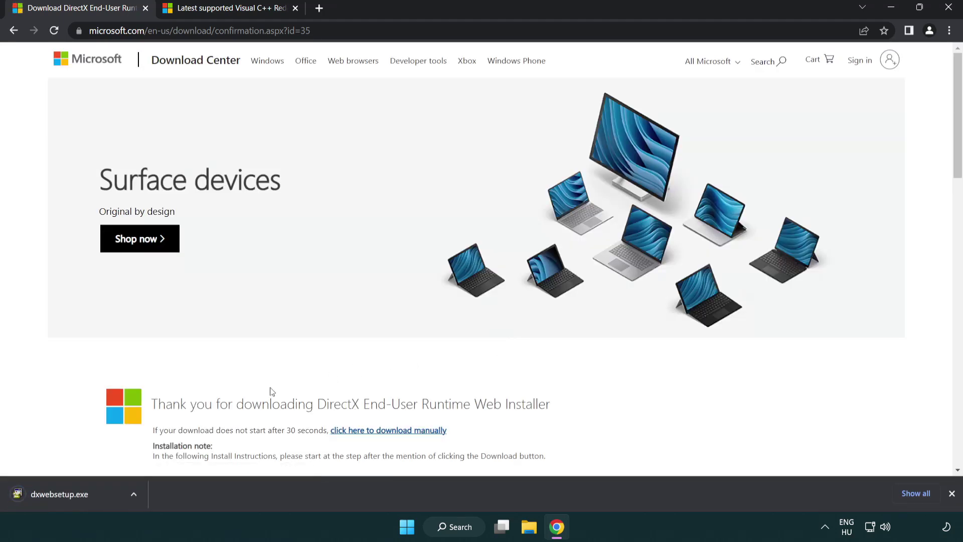
Run dxwebsetup.exe, accept the licence, skip the Bing Bar, and finish DirectX setup.
click(63, 498)
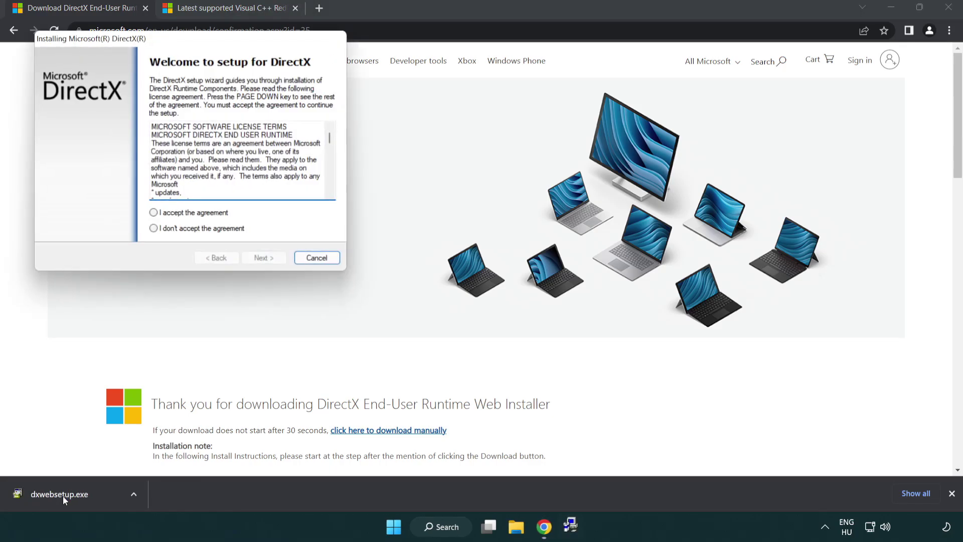
drag(145, 42, 423, 148)
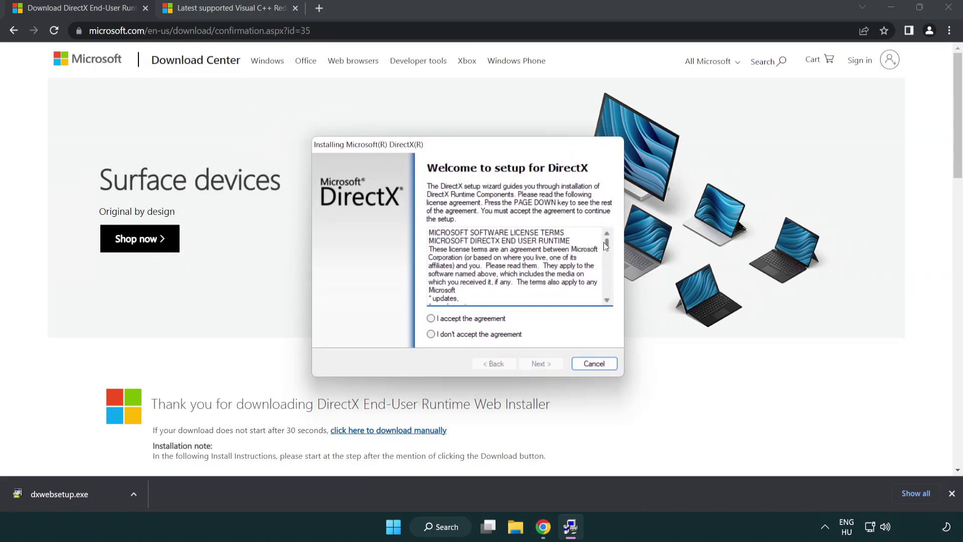
drag(607, 250, 607, 290)
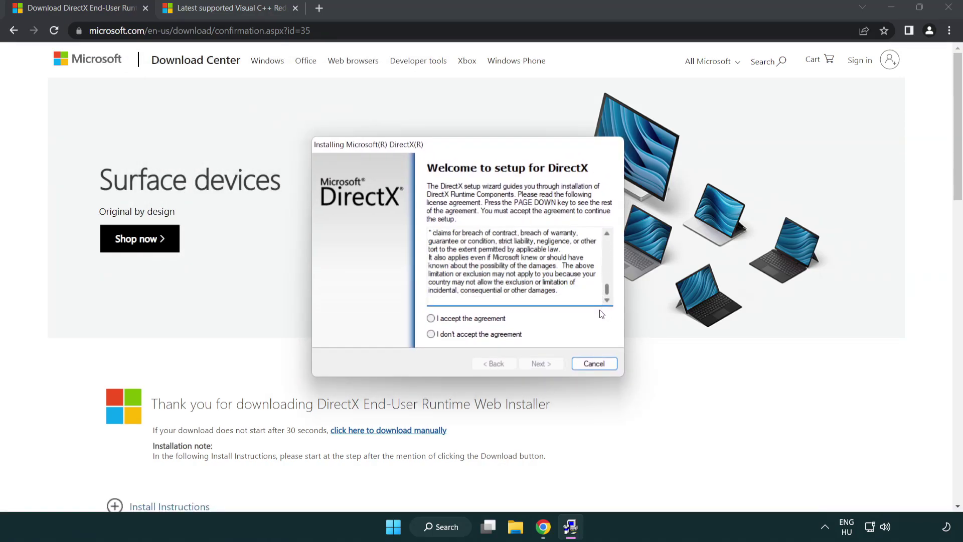
click(431, 318)
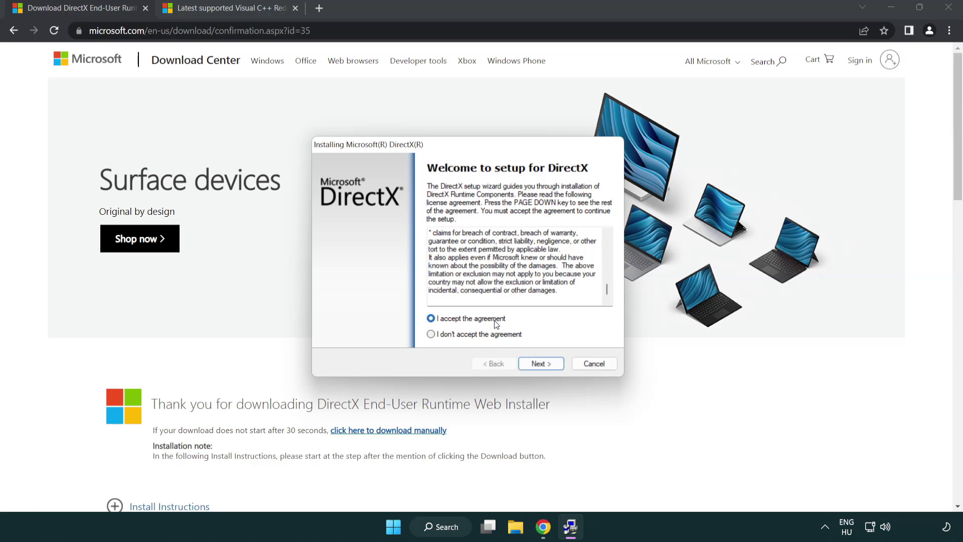
click(542, 365)
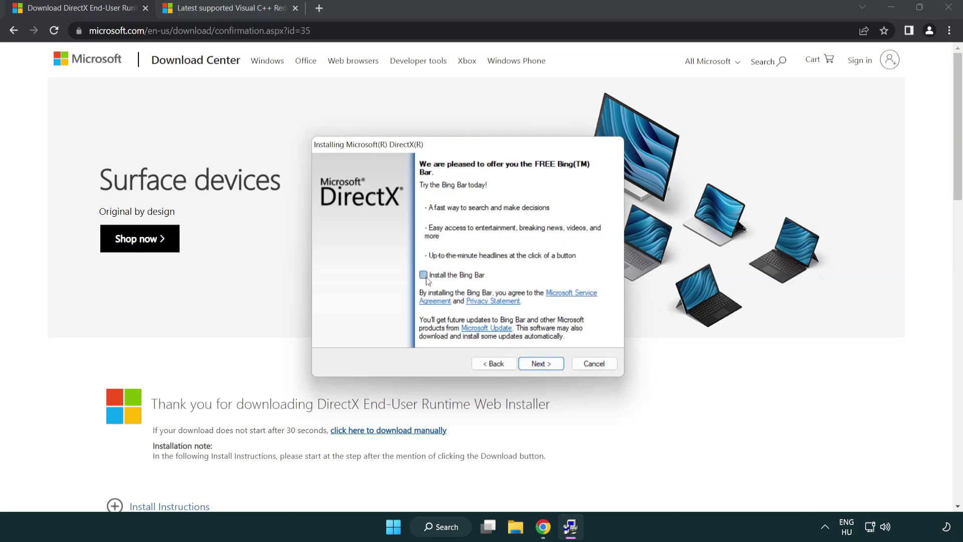
click(546, 365)
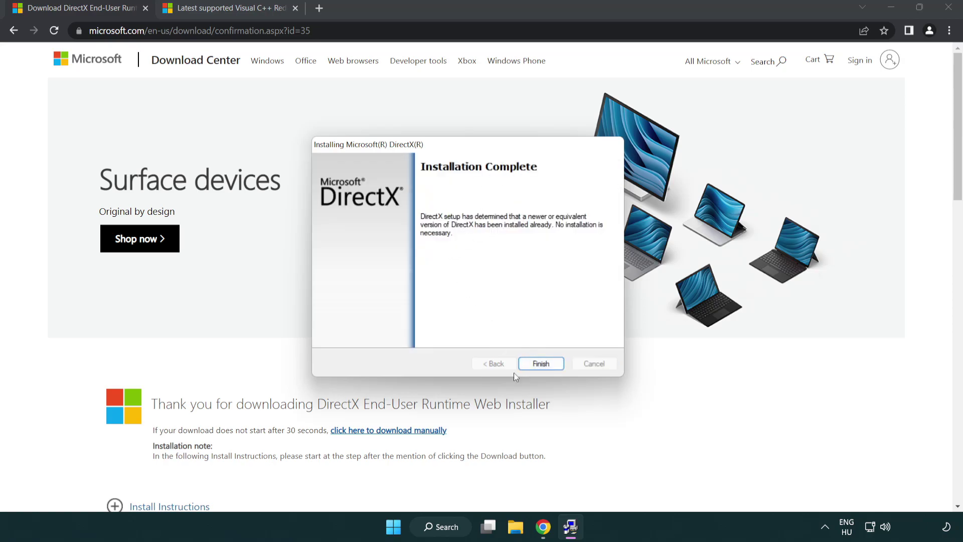
click(545, 368)
click(541, 362)
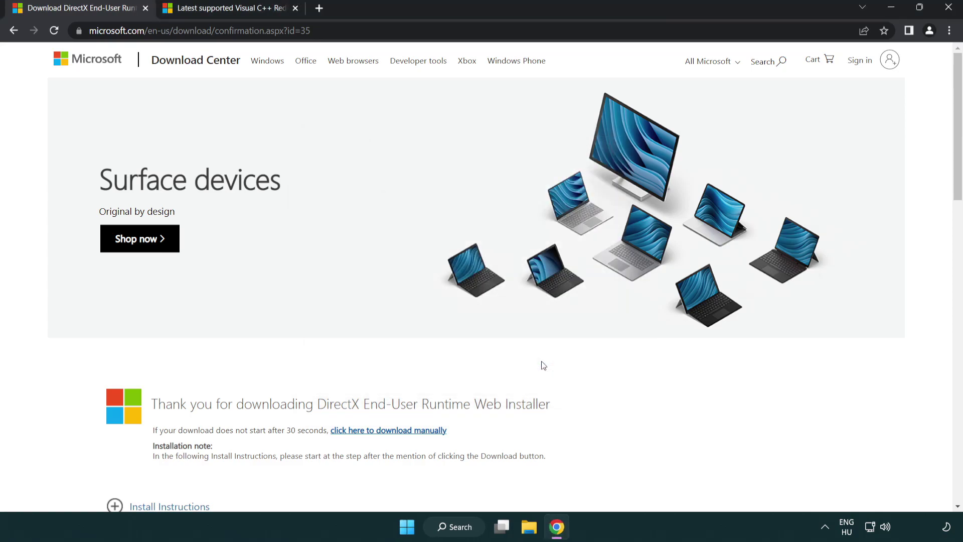
Close the DirectX tab and download the ARM64, x86 and x64 vc_redist.exe installers.
click(146, 8)
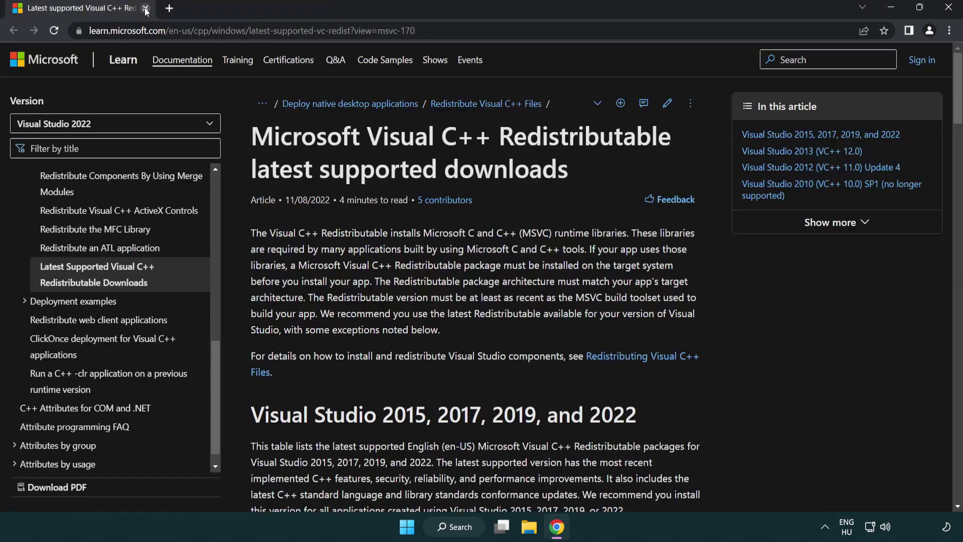
click(423, 30)
key(End)
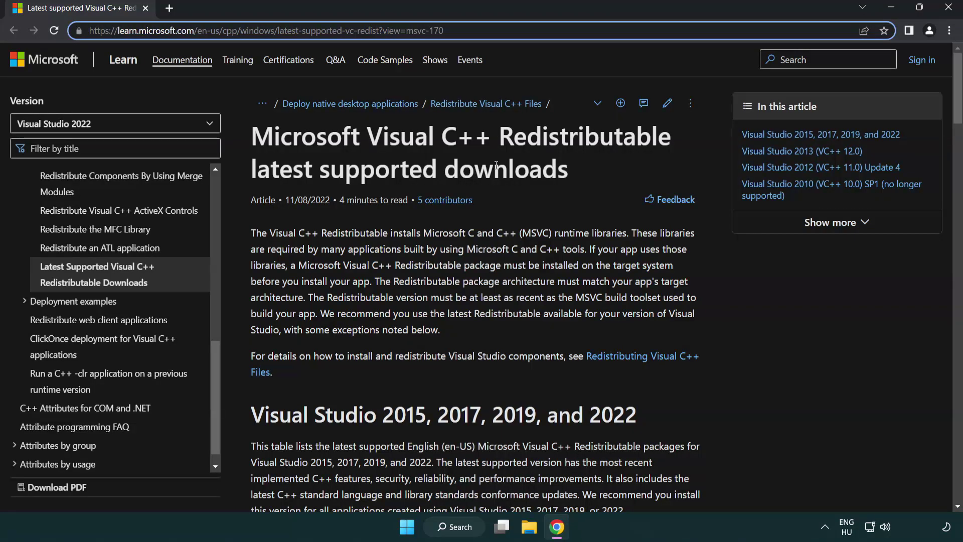
click(496, 164)
scroll(496, 165, down, 5)
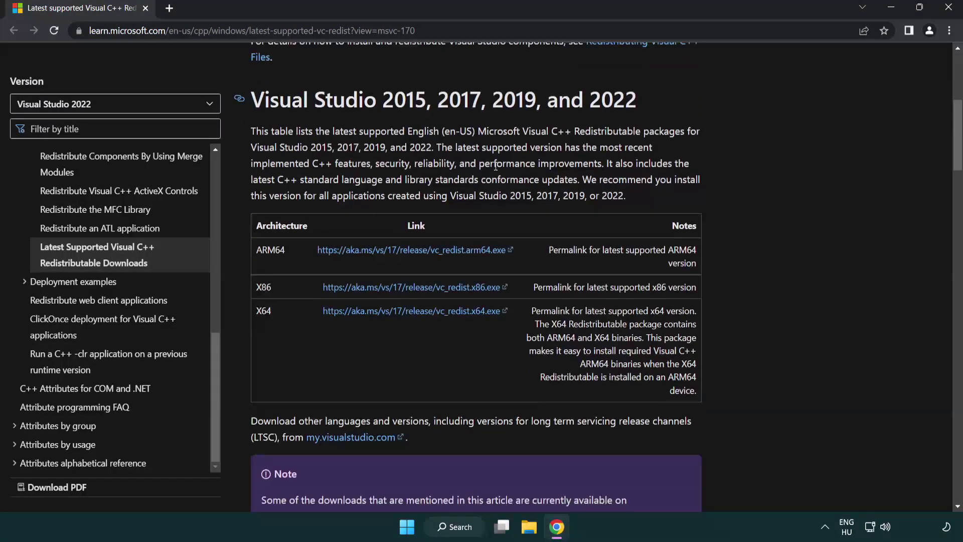
click(393, 255)
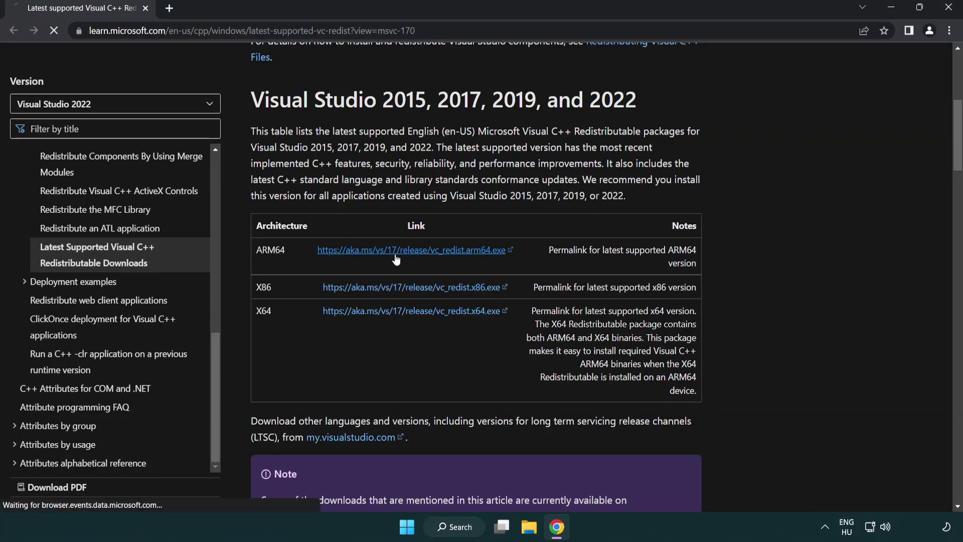
click(403, 311)
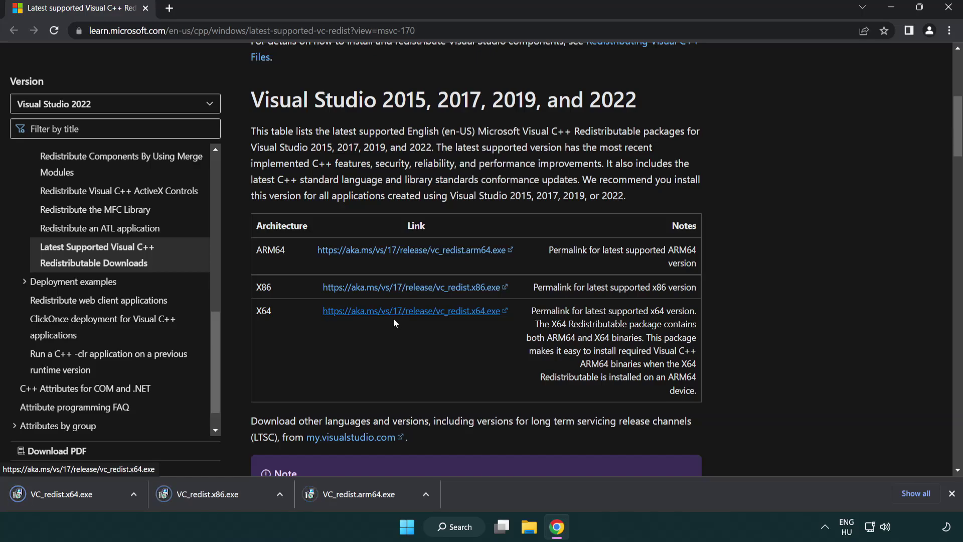
Try installing VC_redist.arm64.exe after agreeing to the licence, and dismiss it when it fails.
click(368, 501)
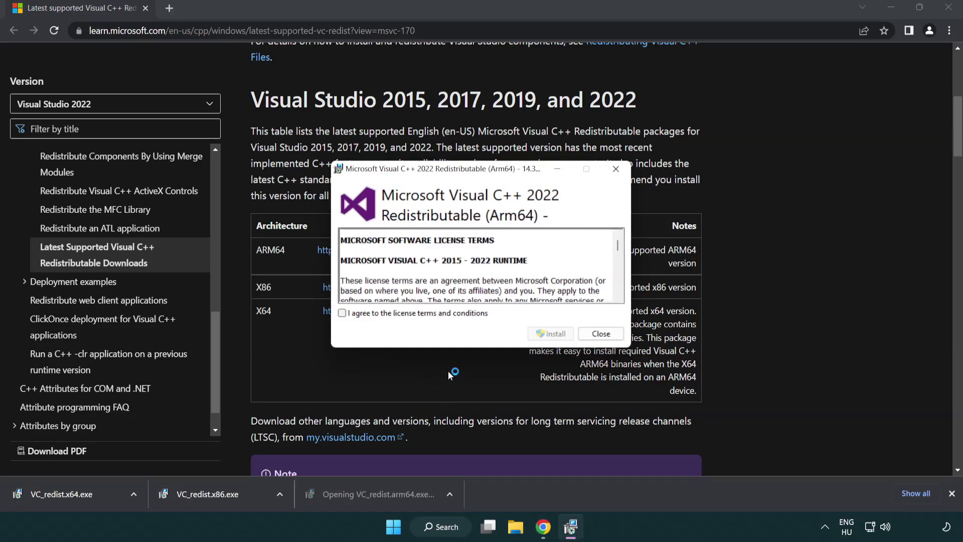
drag(617, 242, 624, 293)
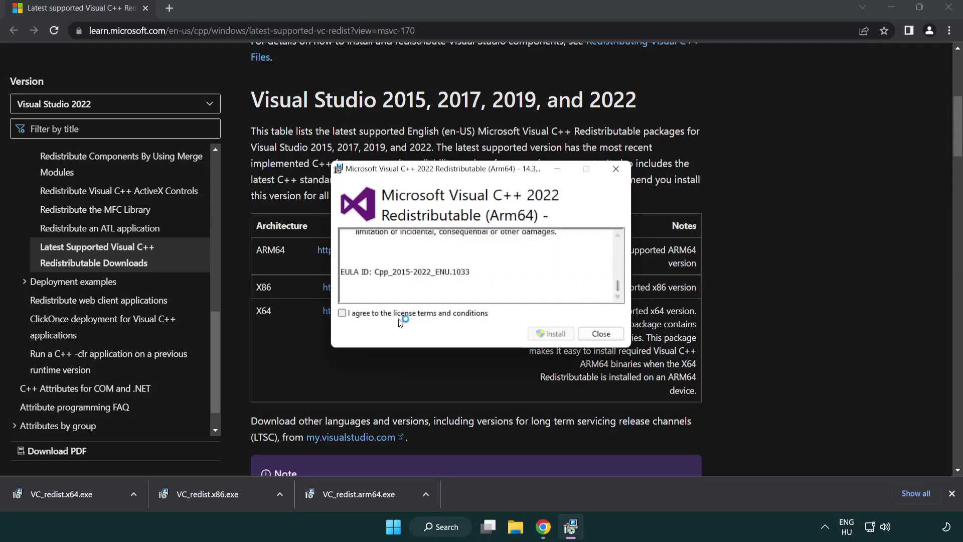
click(342, 313)
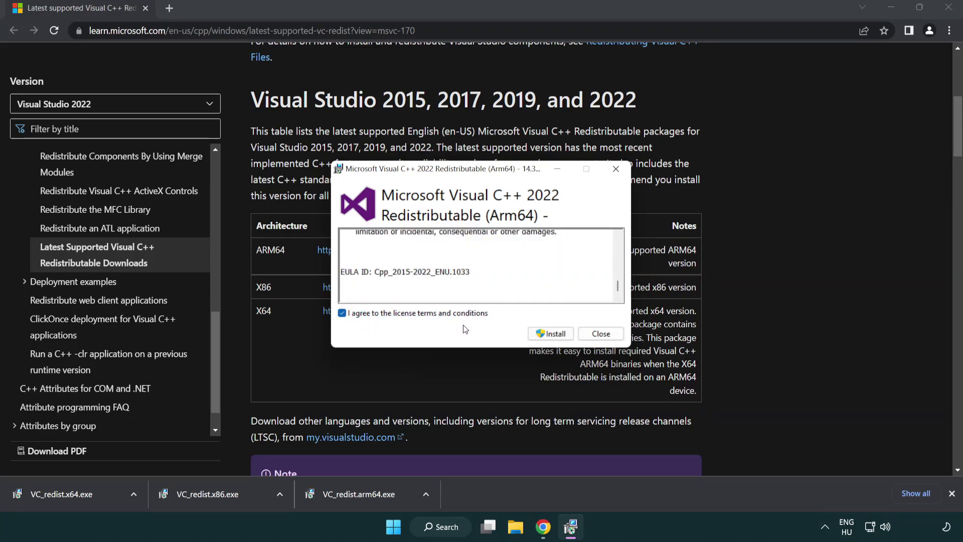
click(537, 333)
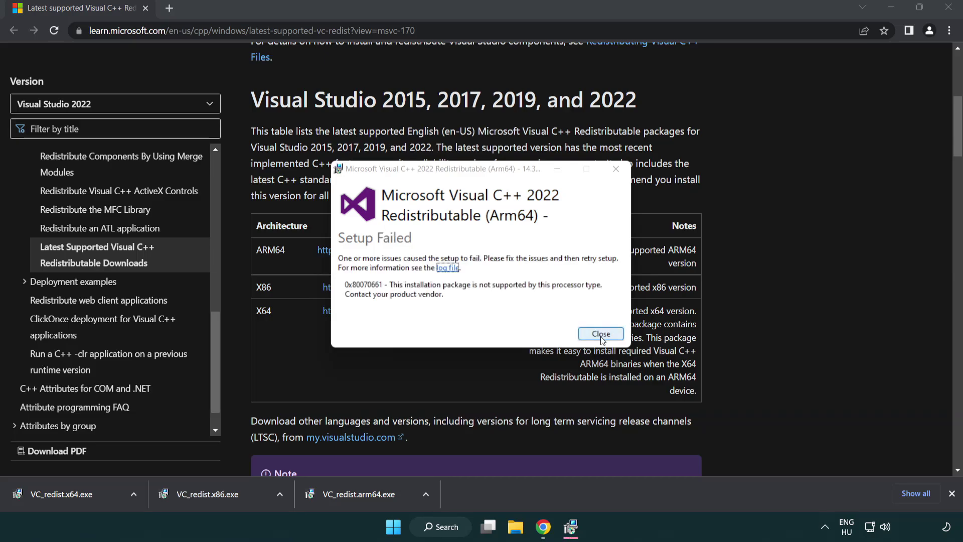
click(601, 334)
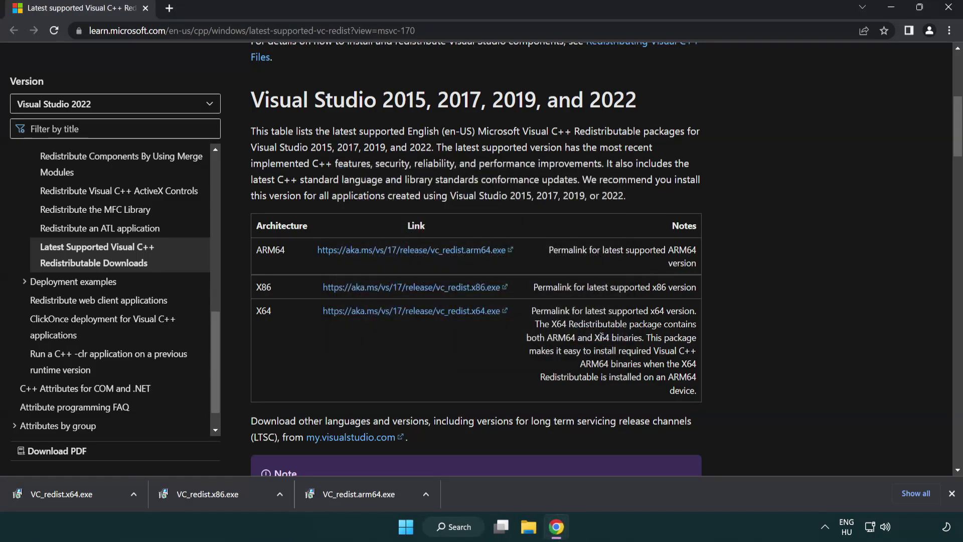
Install the x86 and x64 Visual C++ 2015-2022 redistributables without restarting, then close Chrome.
click(216, 499)
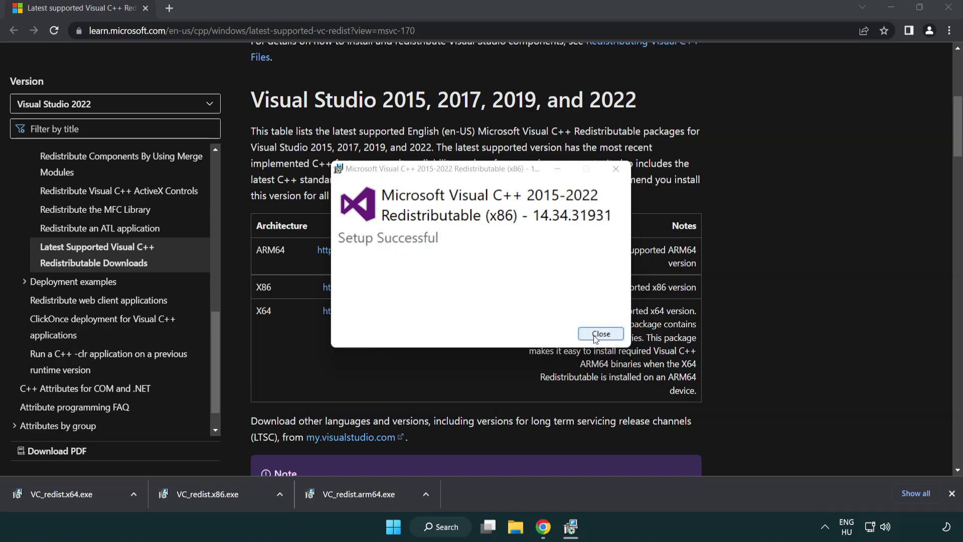
click(602, 334)
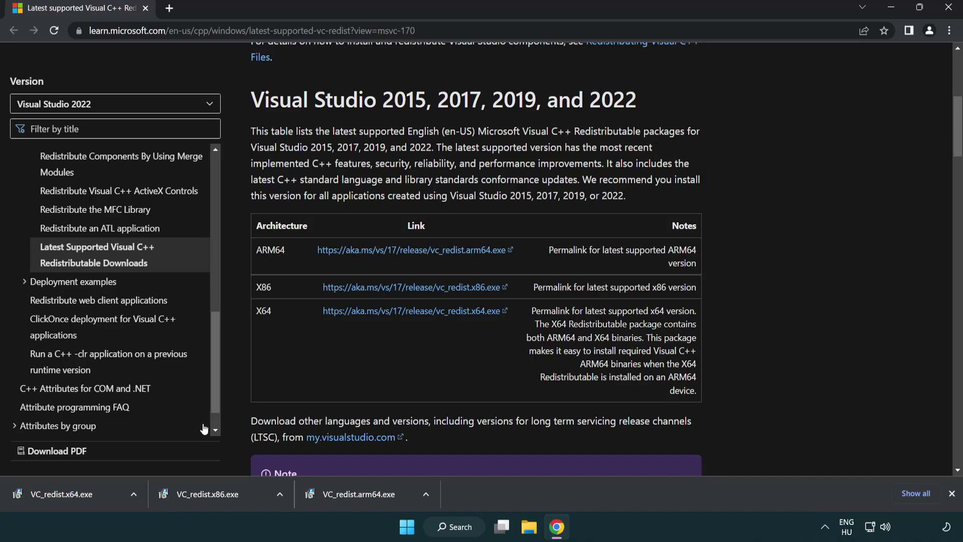
click(72, 492)
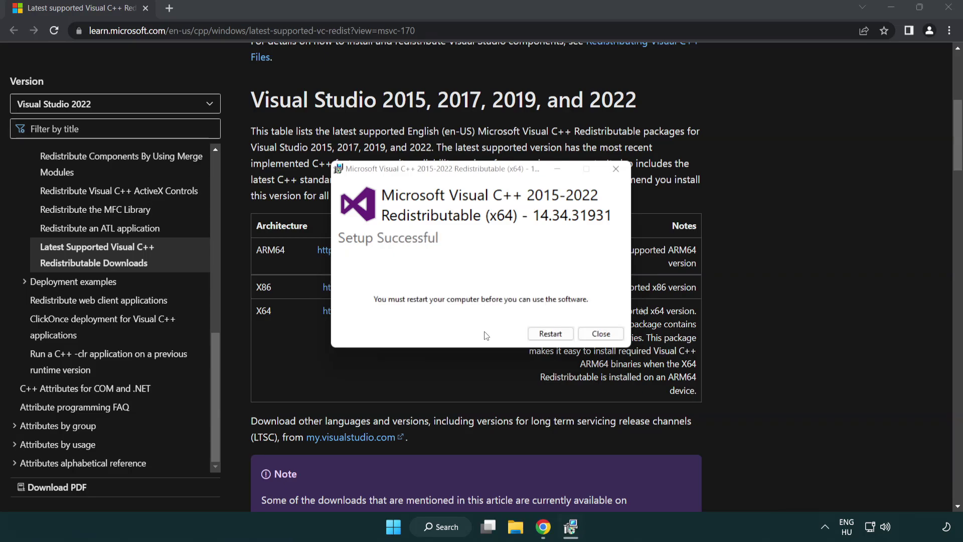
click(610, 339)
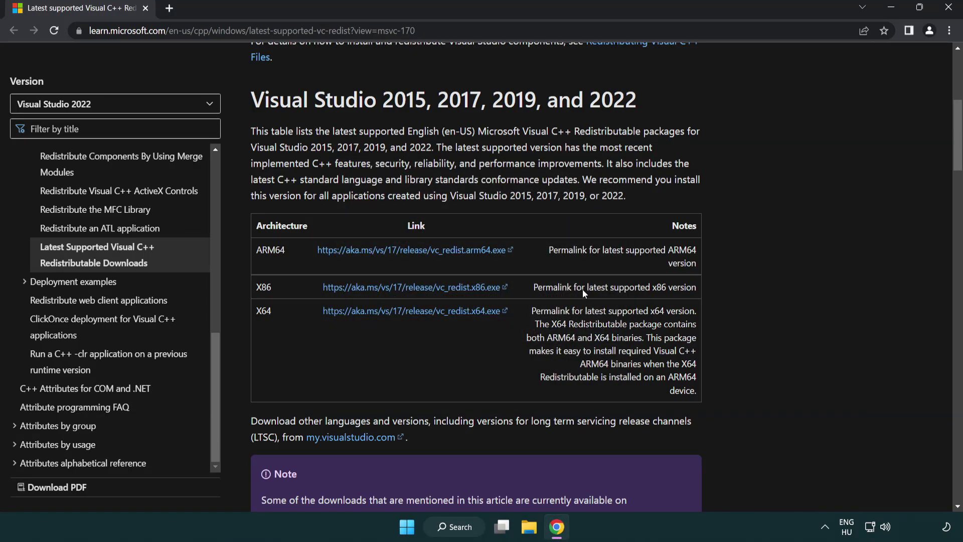
click(949, 9)
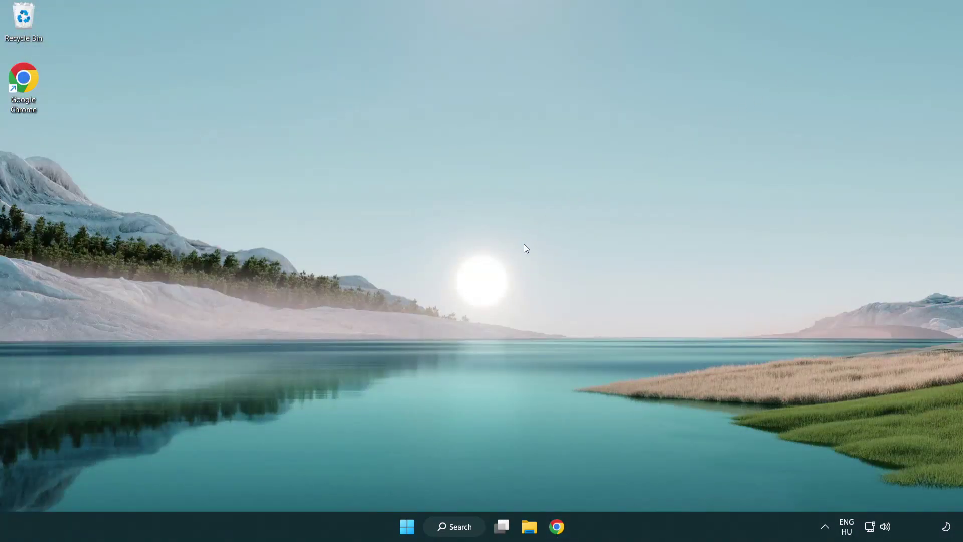
Search for cmd and run Command Prompt as administrator, moving its window lower right.
click(451, 527)
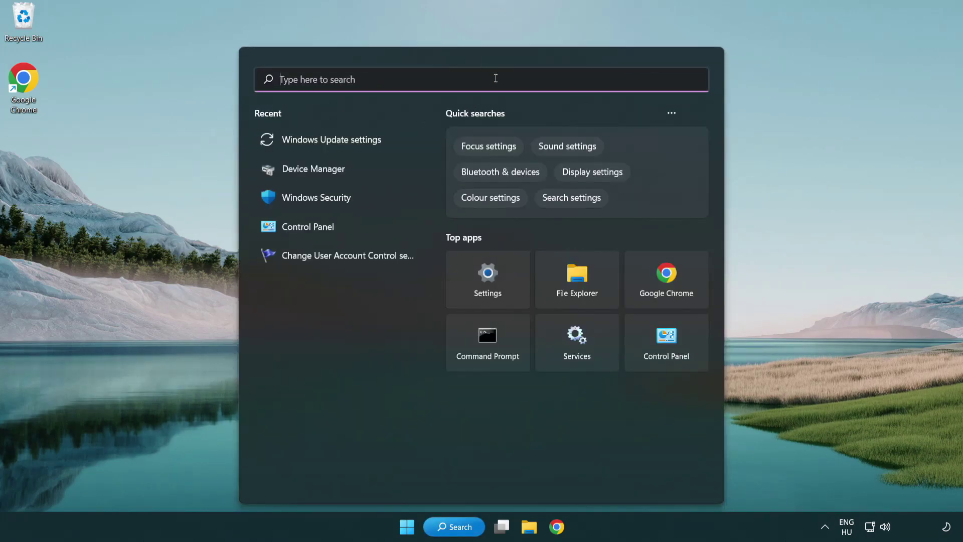
text(cmd)
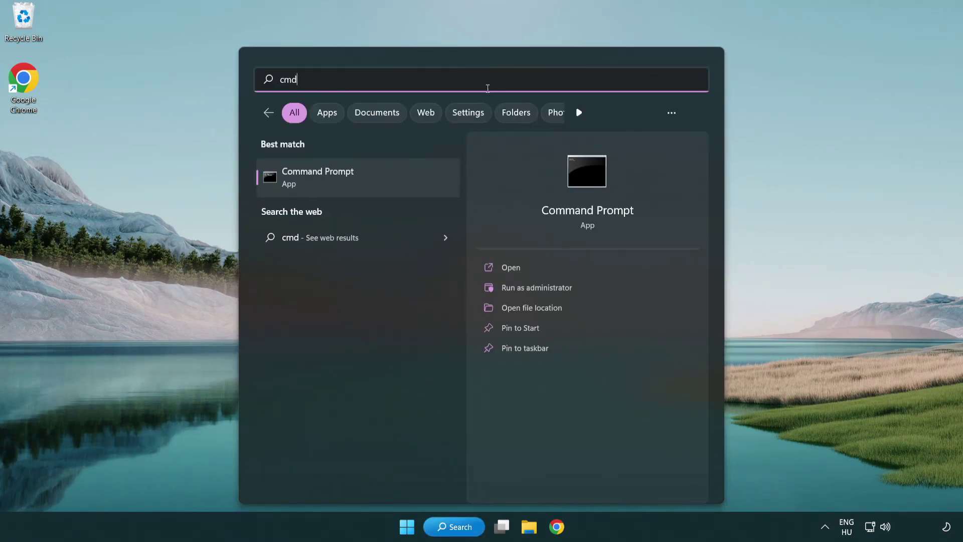
right_click(369, 181)
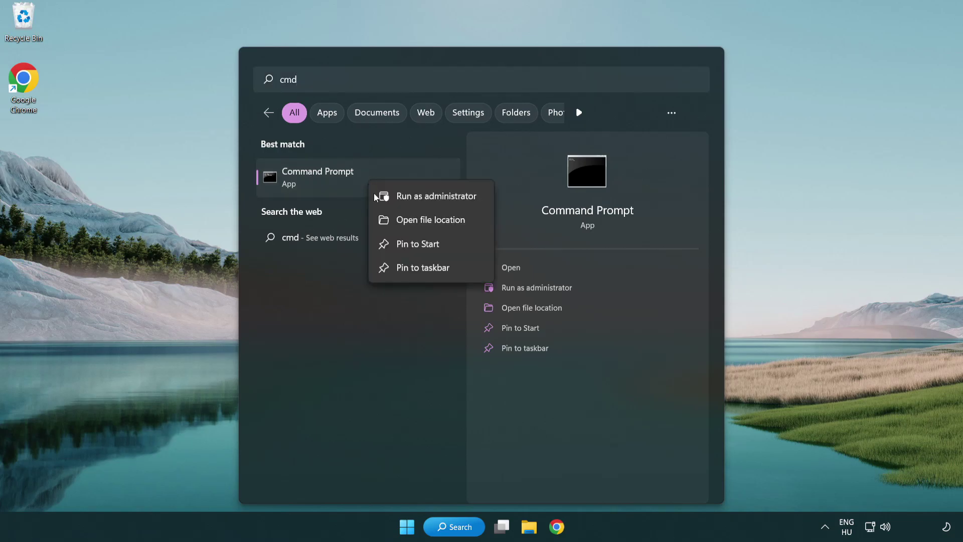
click(434, 200)
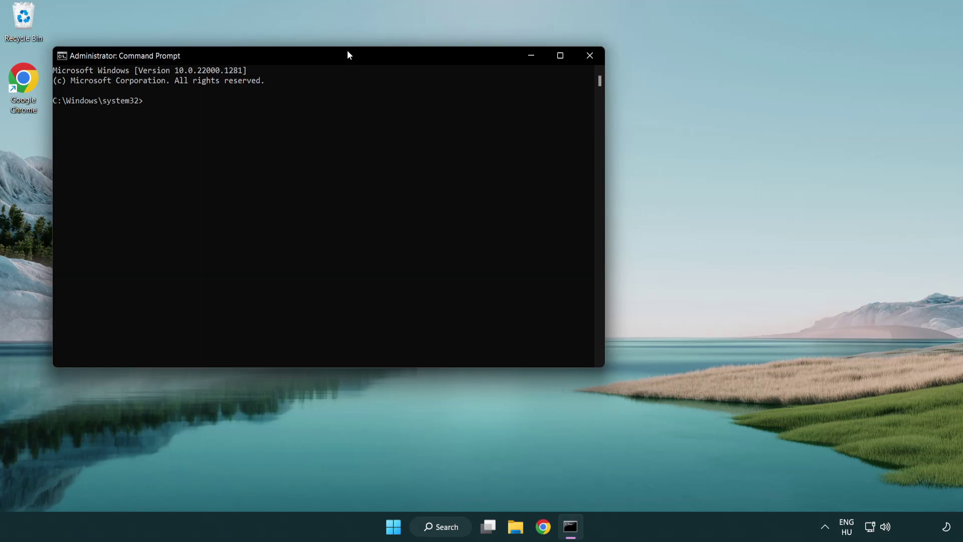
drag(348, 52, 484, 97)
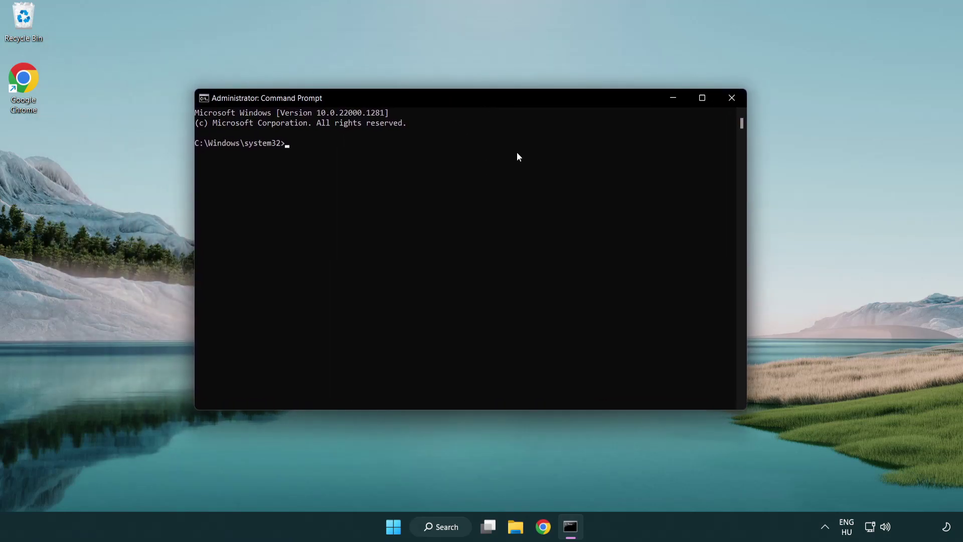
Run sfc /scannow, close Command Prompt once no integrity violations are found, and show the Start menu's power options.
text(sfc)
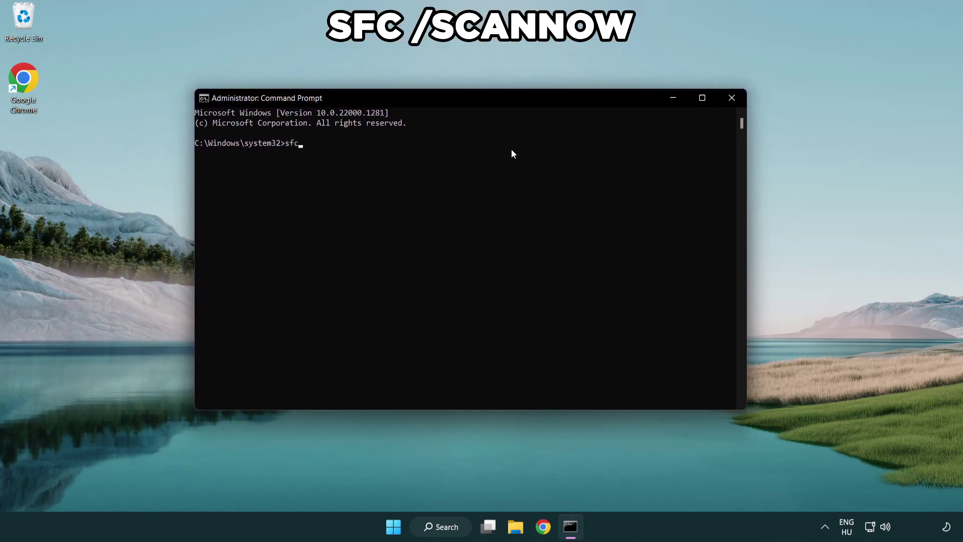
text( /scannow)
key(Return)
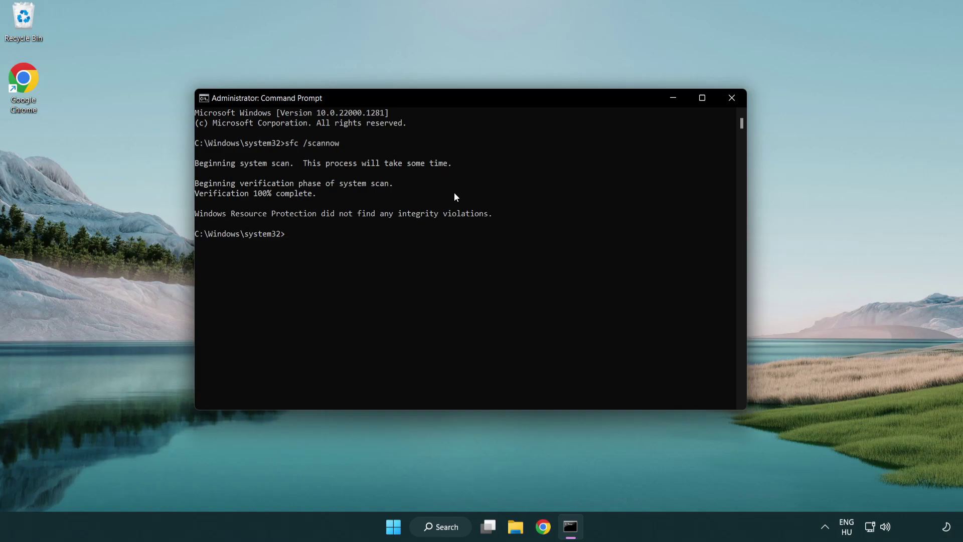
click(735, 101)
key(super)
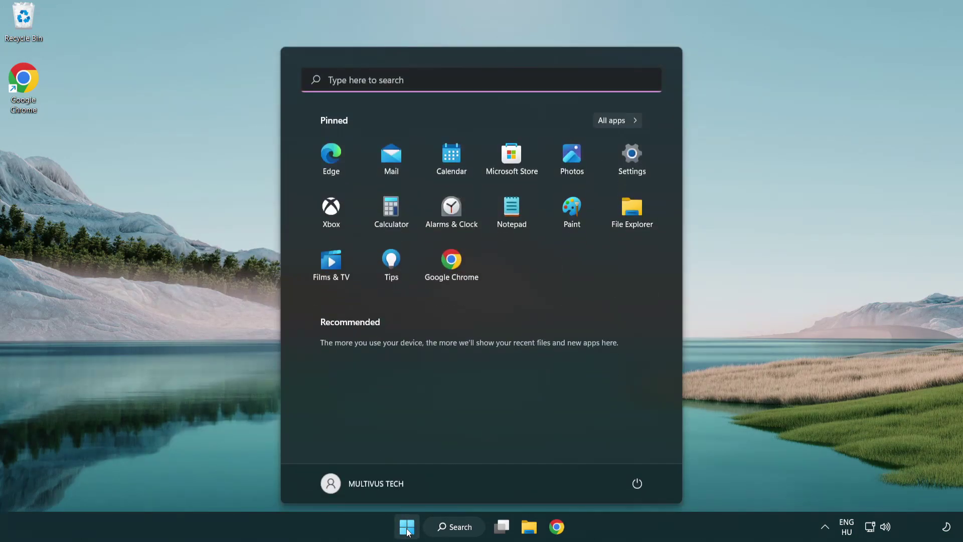
click(639, 481)
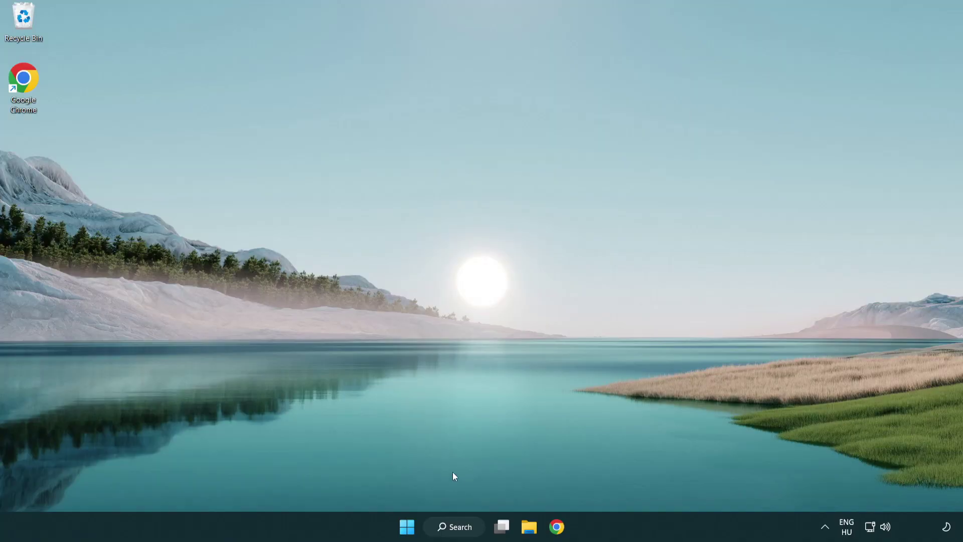
Search for 'security' and launch Windows Security from the results.
click(456, 531)
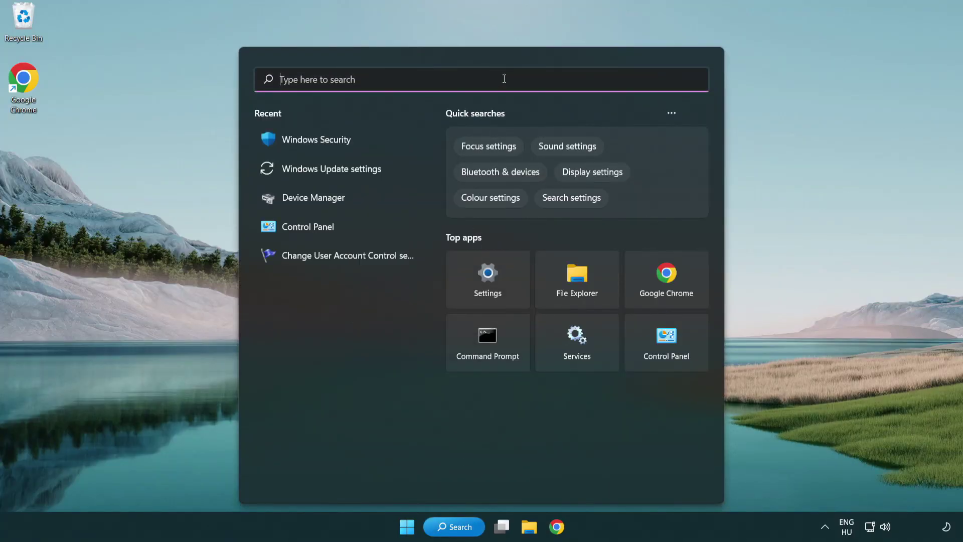
text(secur)
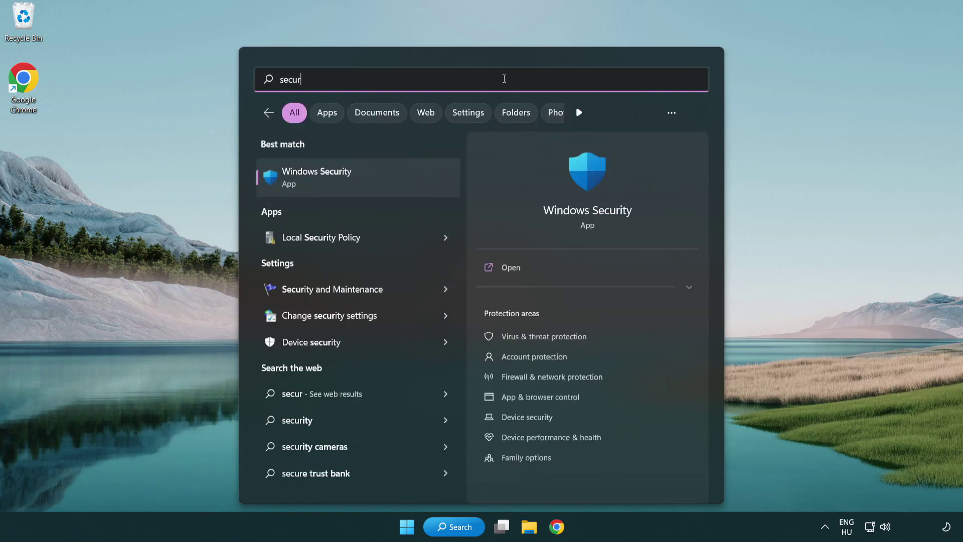
text(ity)
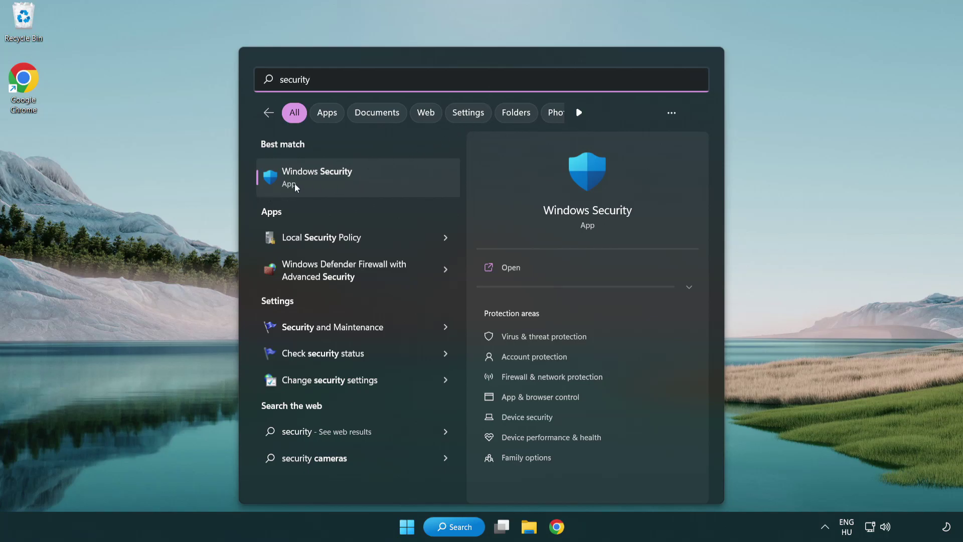
click(394, 185)
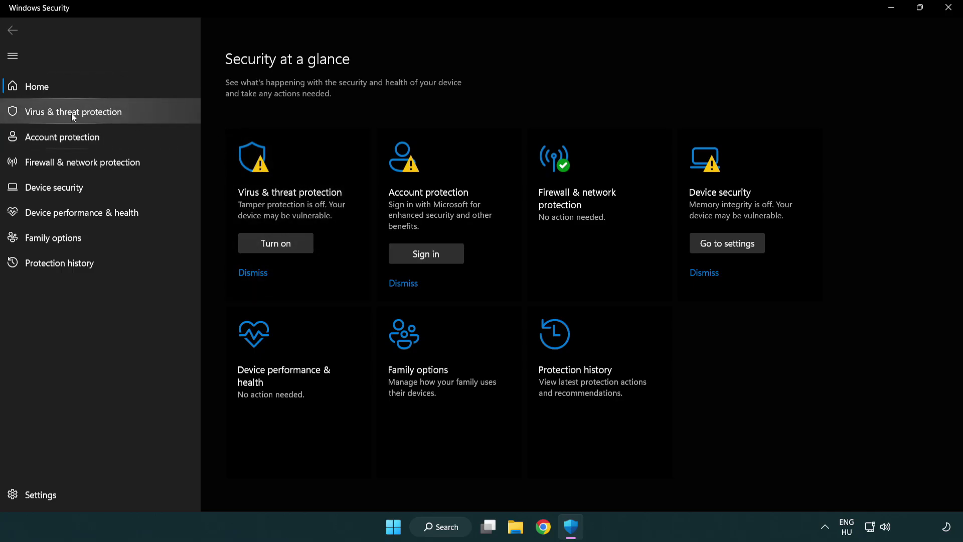
Go to Virus & threat protection settings and open Add or remove exclusions.
click(146, 115)
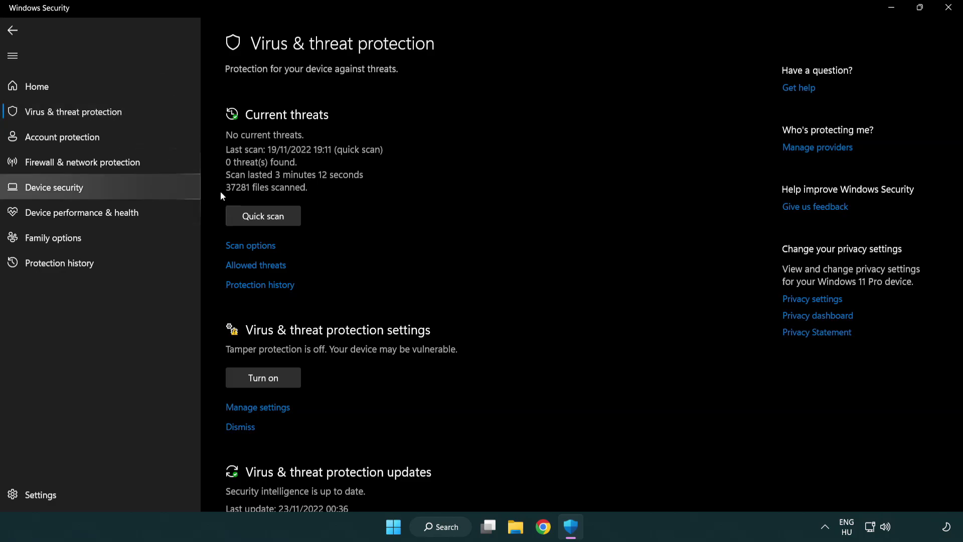
scroll(278, 210, down, 3)
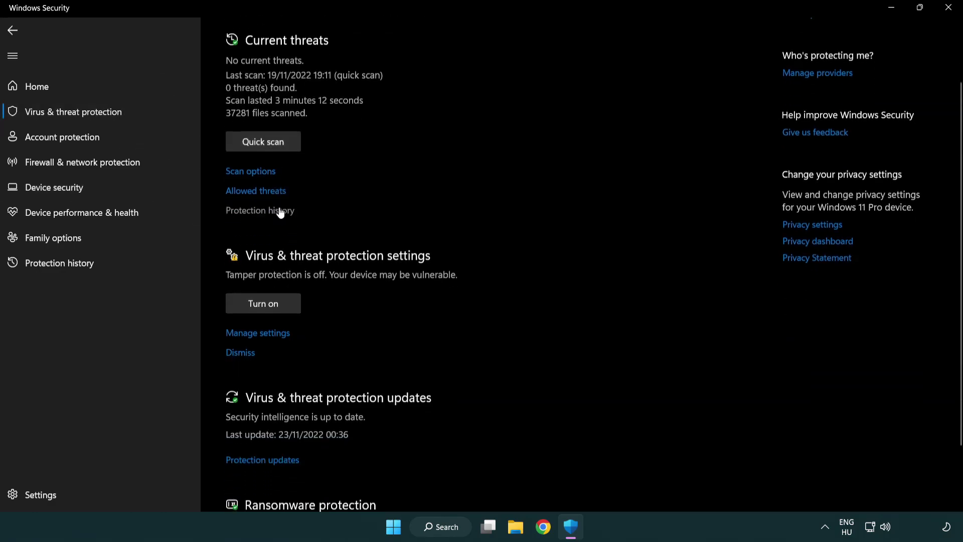
click(257, 334)
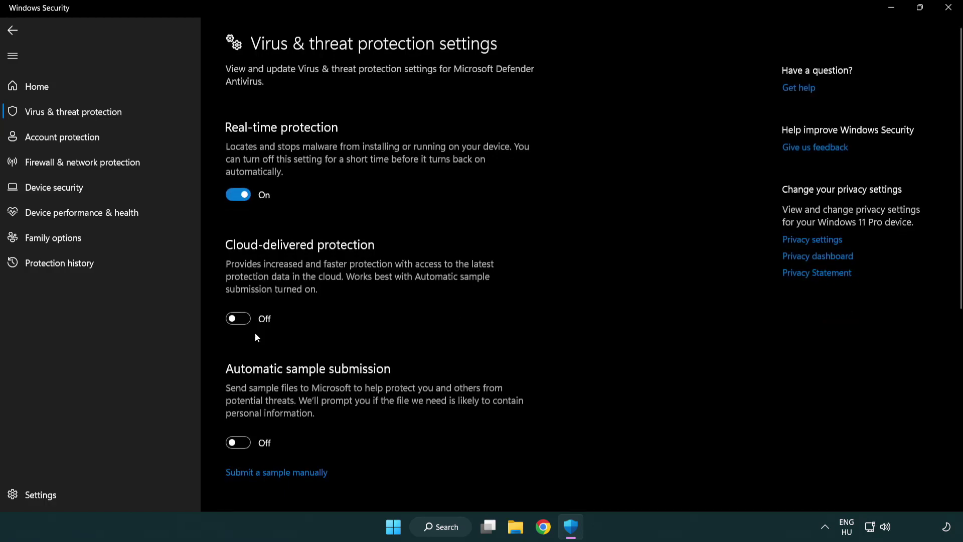
scroll(255, 334, down, 5)
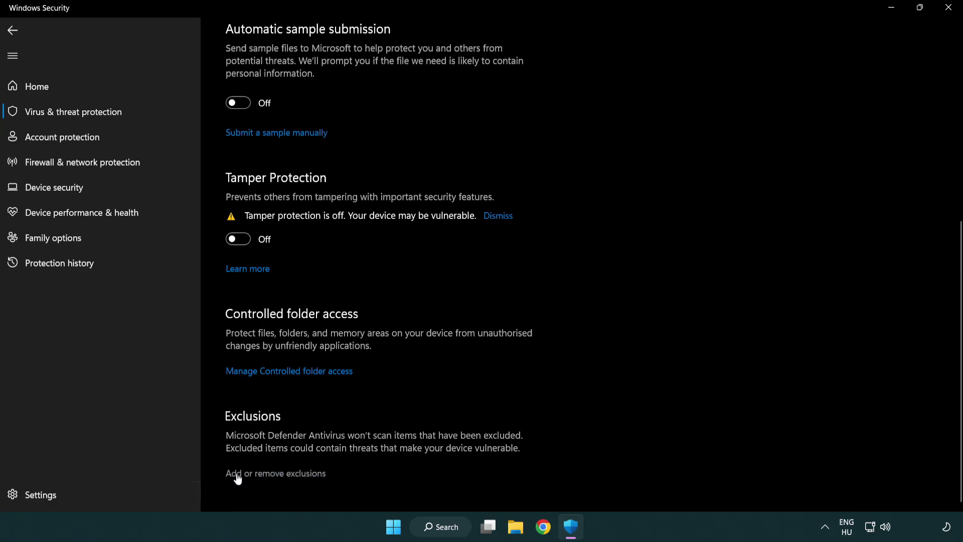
click(278, 479)
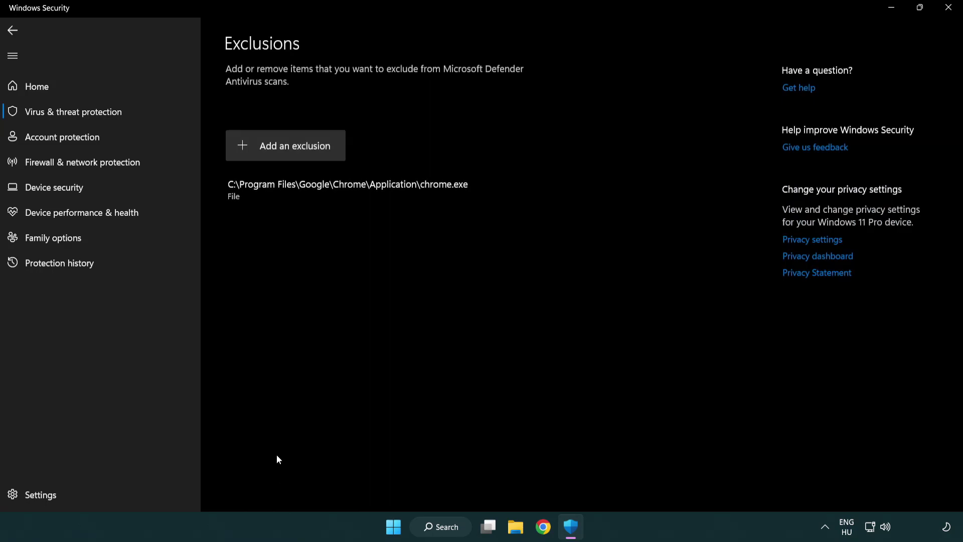
Start a File exclusion and browse to C:\Program Files (x86)\NOT WORKING APP.
click(290, 150)
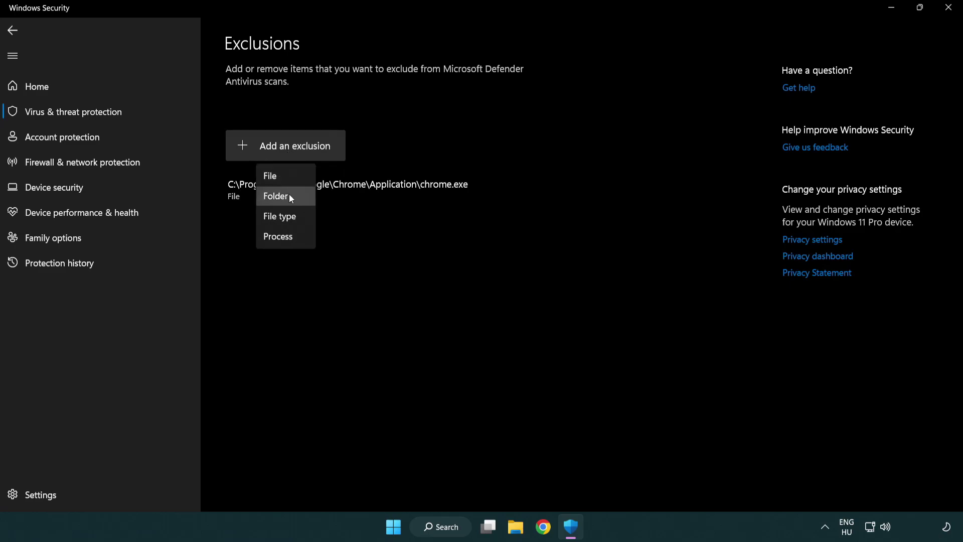
click(290, 178)
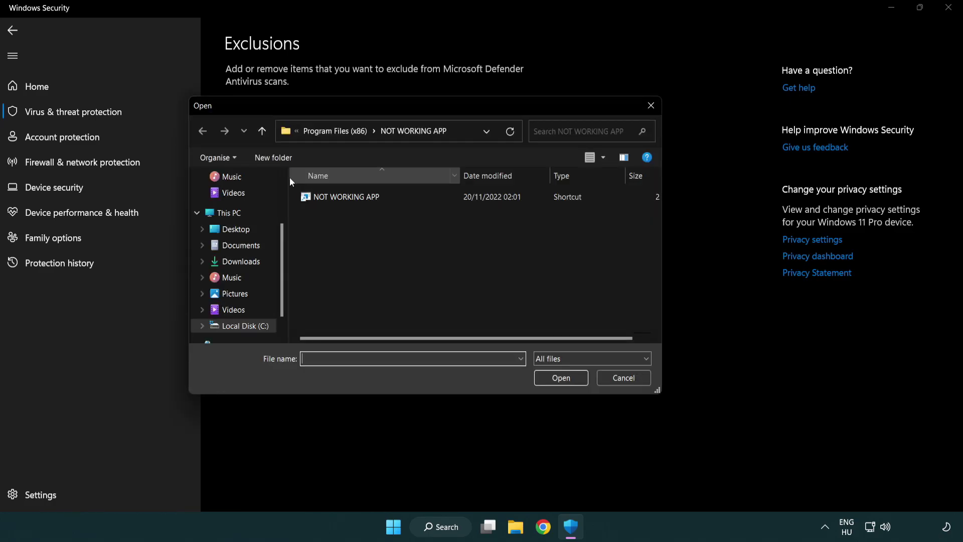
click(326, 133)
click(328, 133)
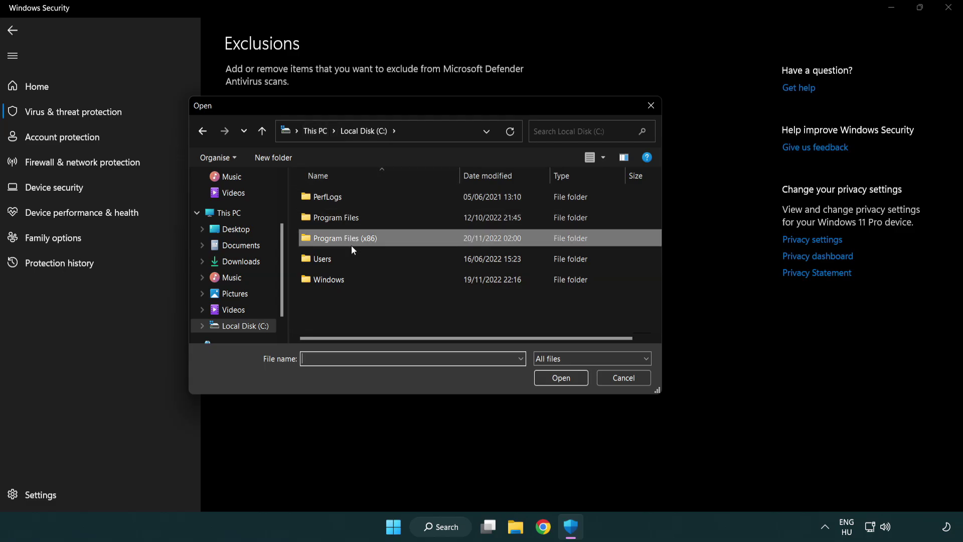
click(327, 134)
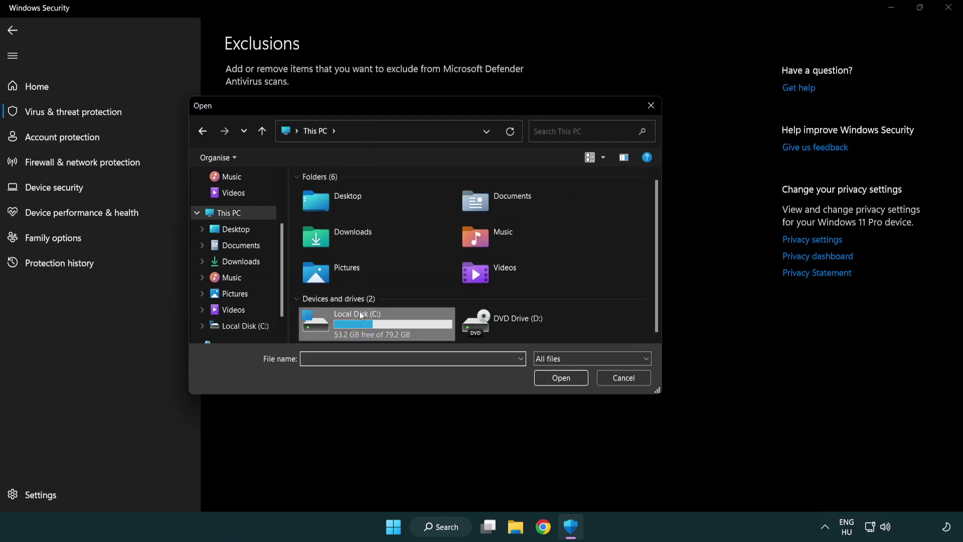
double_click(351, 333)
double_click(353, 239)
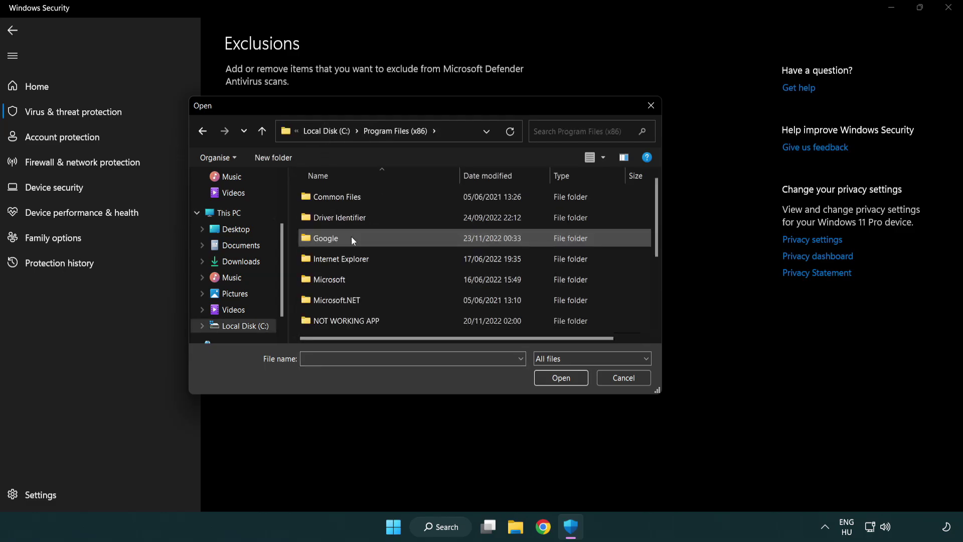
double_click(359, 322)
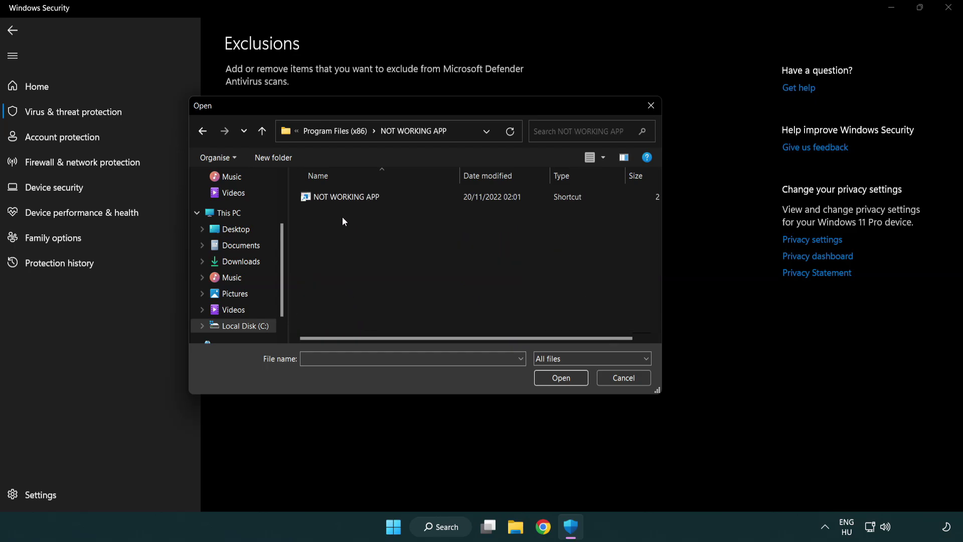
Choose the NOT WORKING APP shortcut as the excluded file and close Windows Security.
click(339, 195)
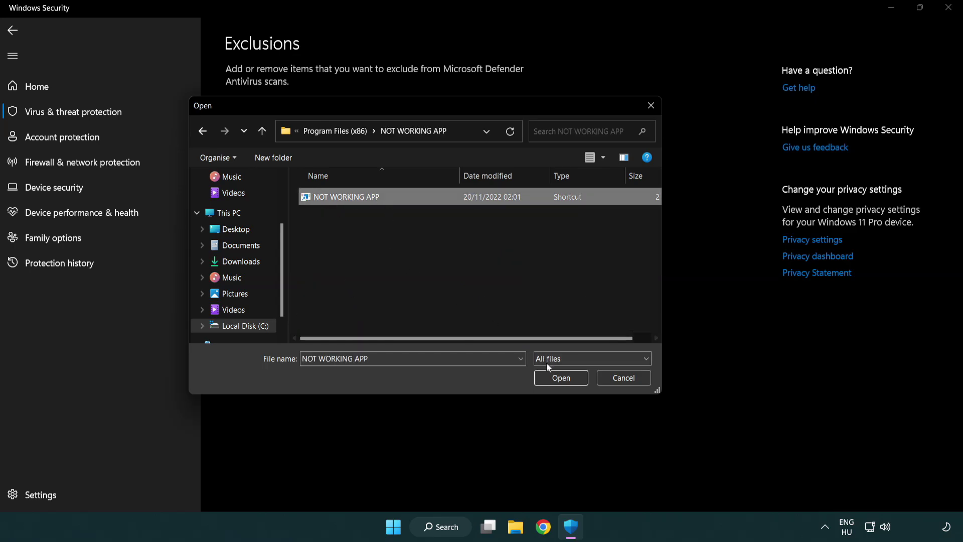
click(560, 385)
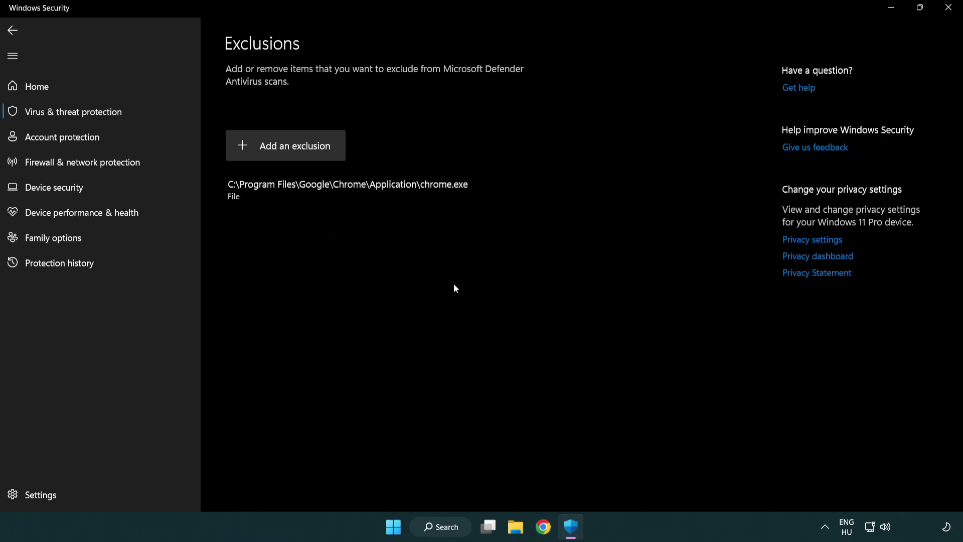
click(948, 8)
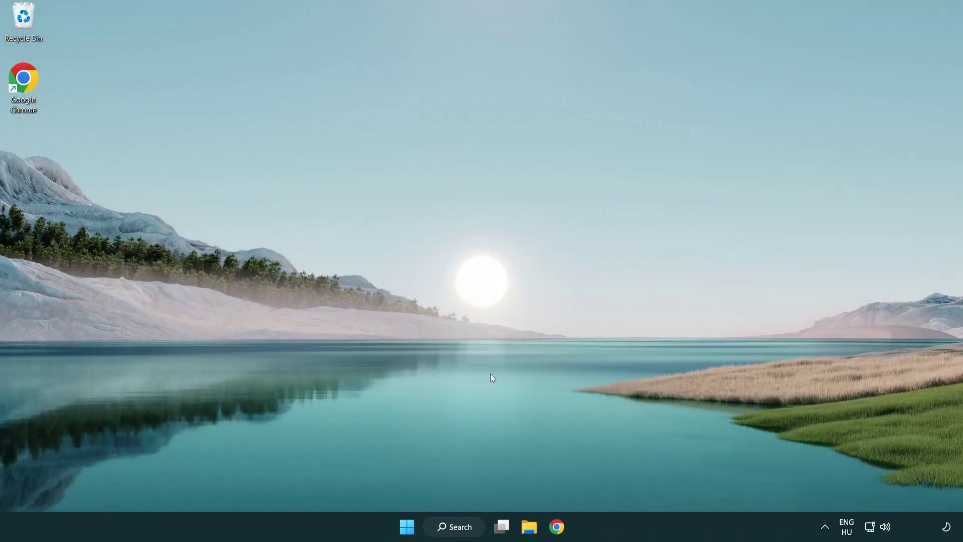
Show the Start menu's power options: Sleep, Shut down and Restart.
click(407, 526)
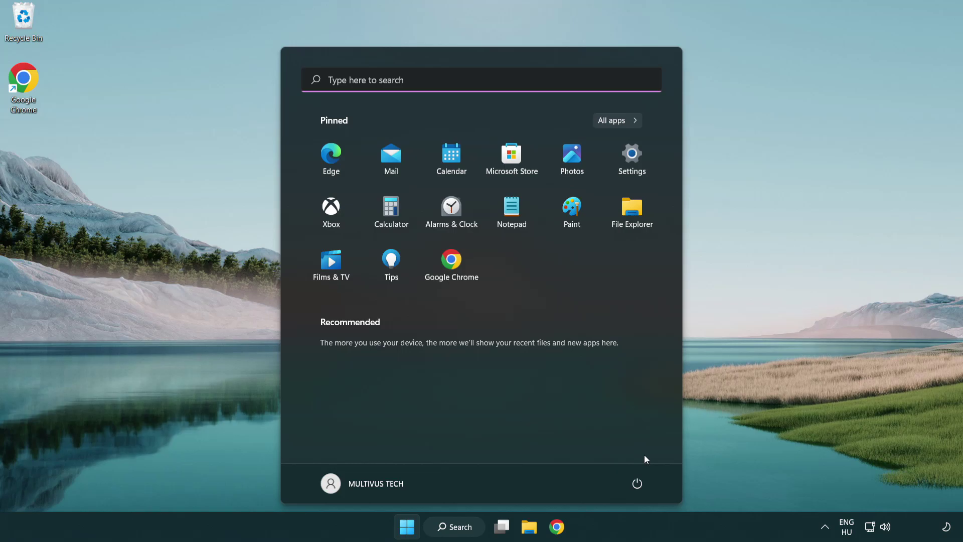
click(642, 482)
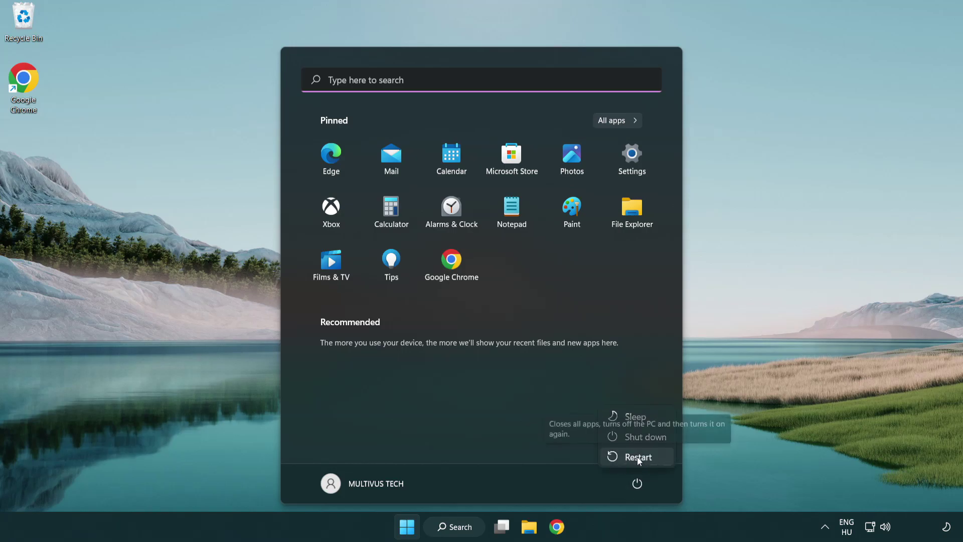